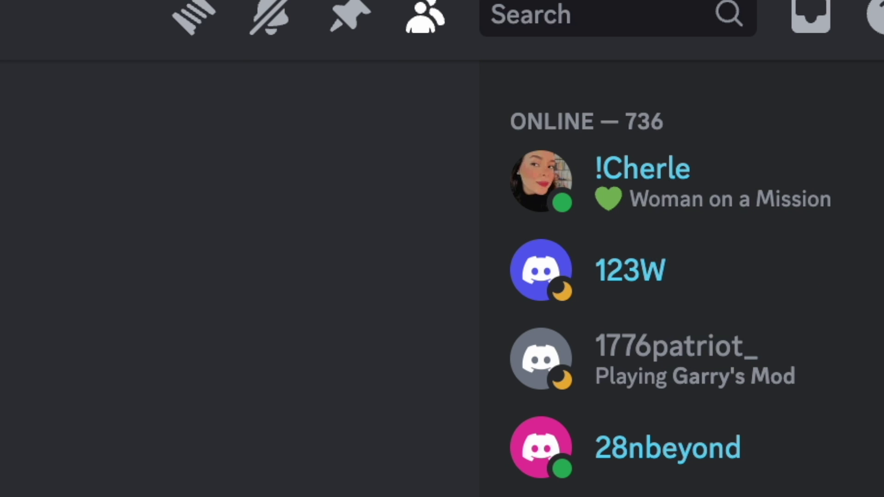
Scroll down the page and redeem the invite code to unlock LTX Studio access.
scroll(647, 383, "down", 10)
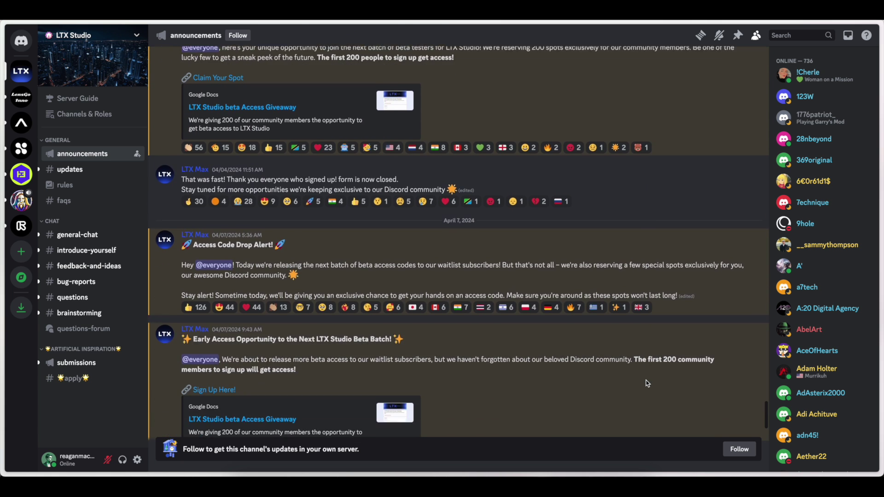
scroll(645, 380, "down", 5)
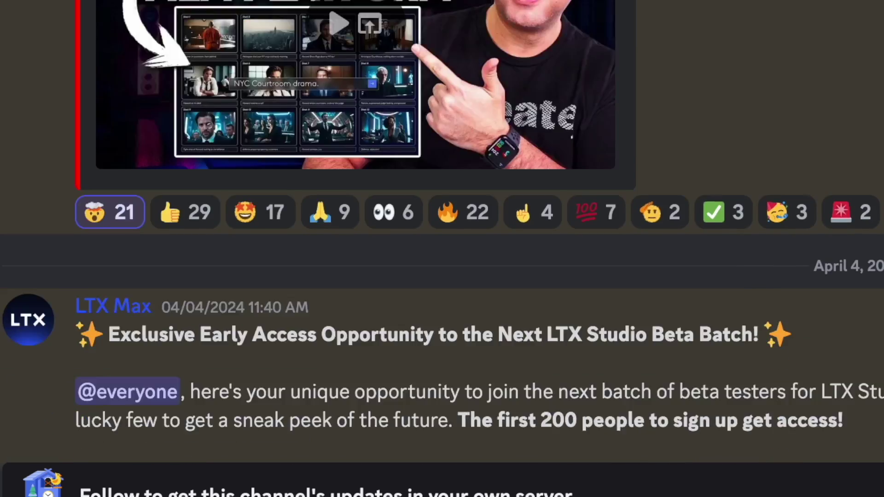
scroll(458, 253, "down", 10)
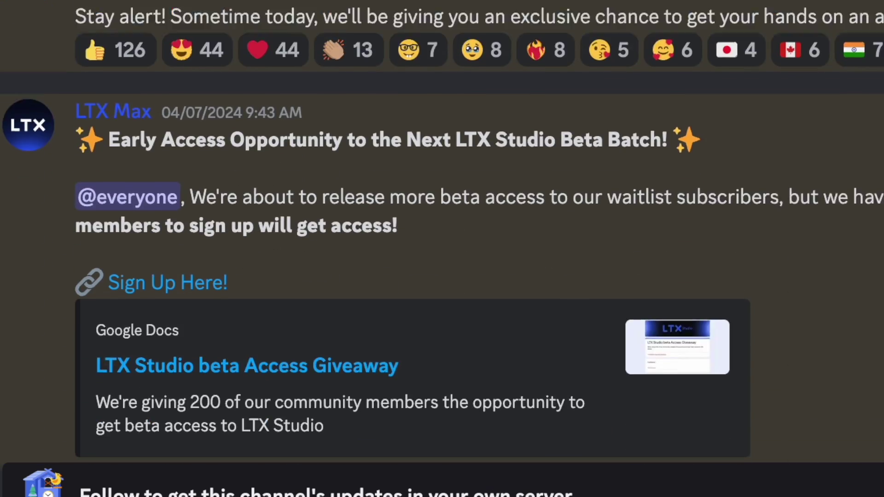
scroll(442, 248, "down", 7)
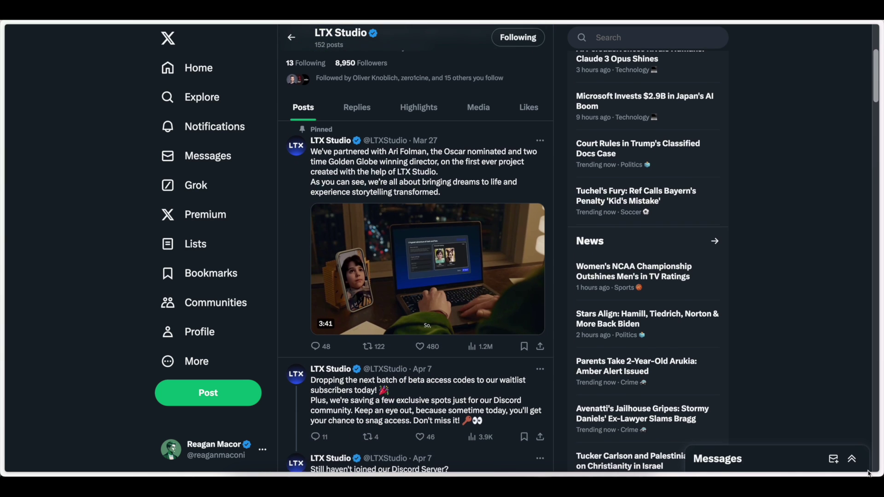
scroll(869, 473, "down", 7)
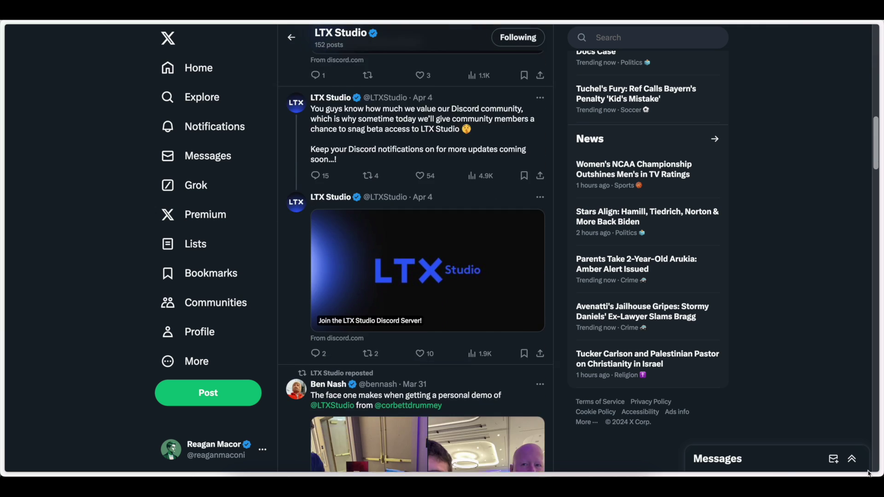
scroll(869, 473, "down", 20)
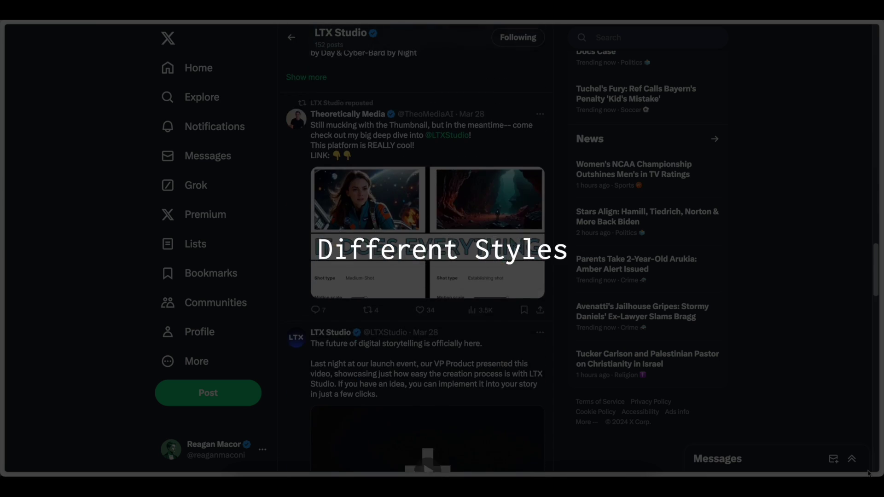
scroll(868, 473, "down", 20)
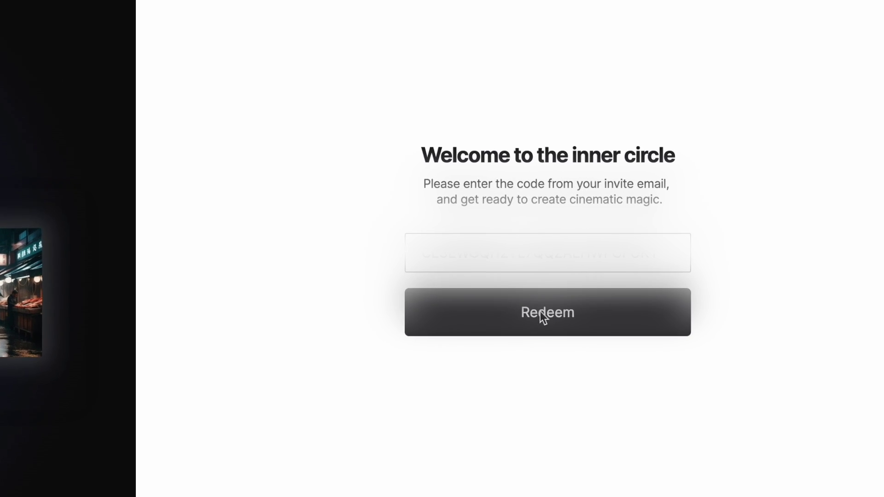
left_click(541, 313)
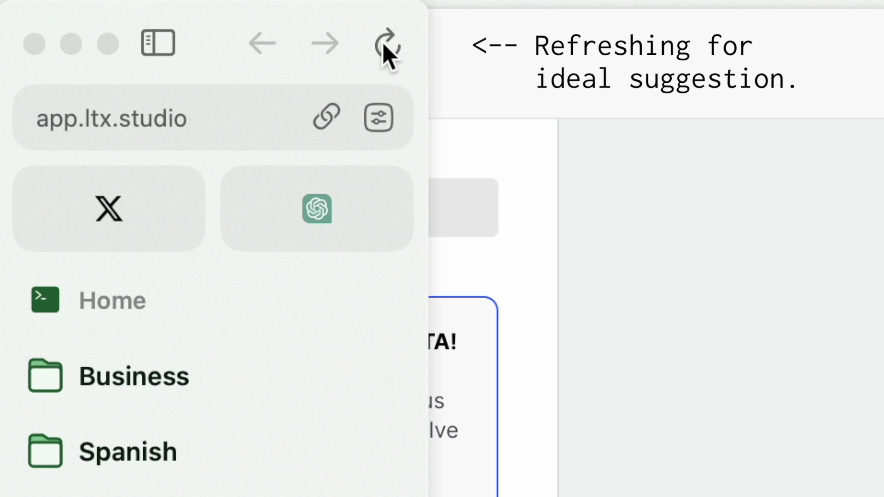
Refresh the suggestions and generate a film from the Crash Survivor idea, 'A man who survives a plane crash.'.
left_click(387, 45)
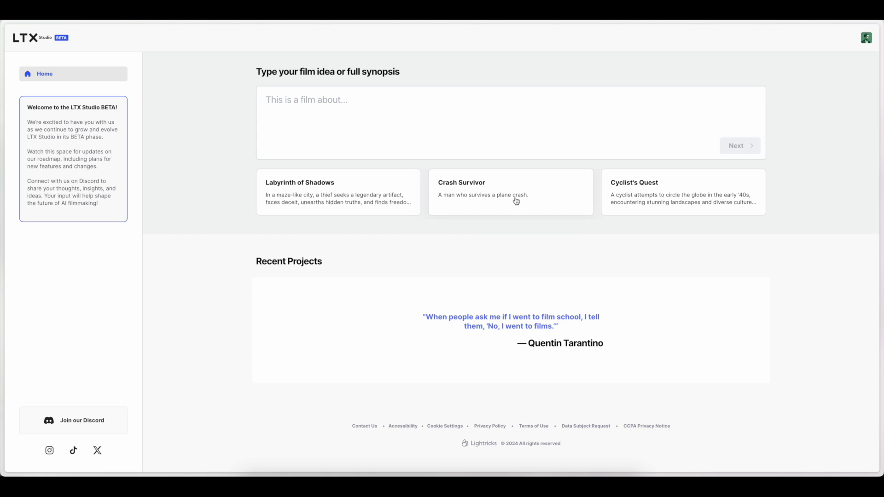
left_click(560, 200)
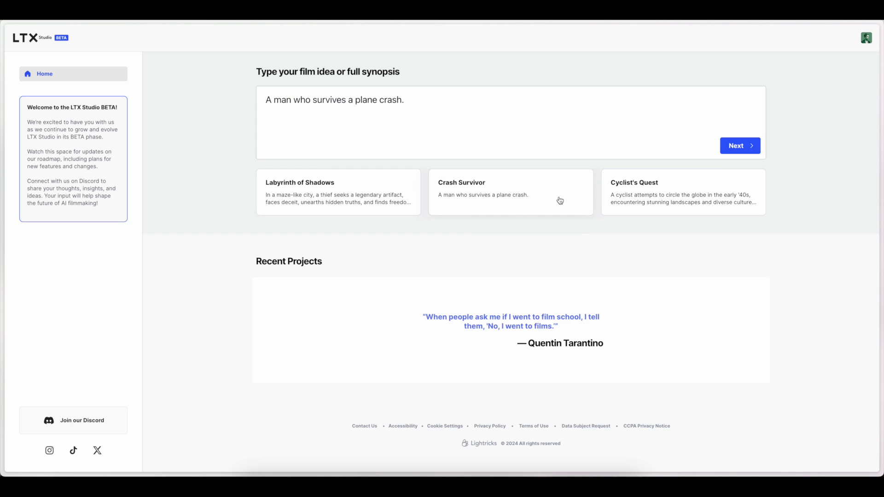
left_click(742, 146)
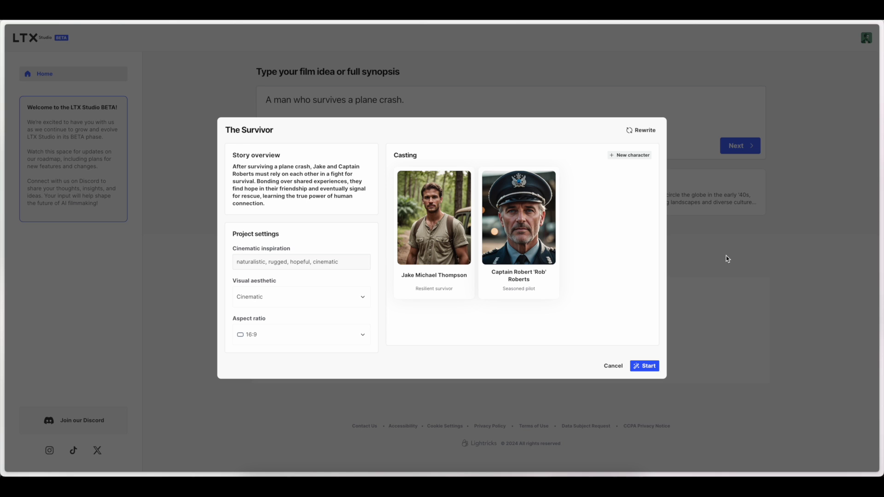
Browse the visual aesthetic styles and keep Cinematic.
left_click(362, 298)
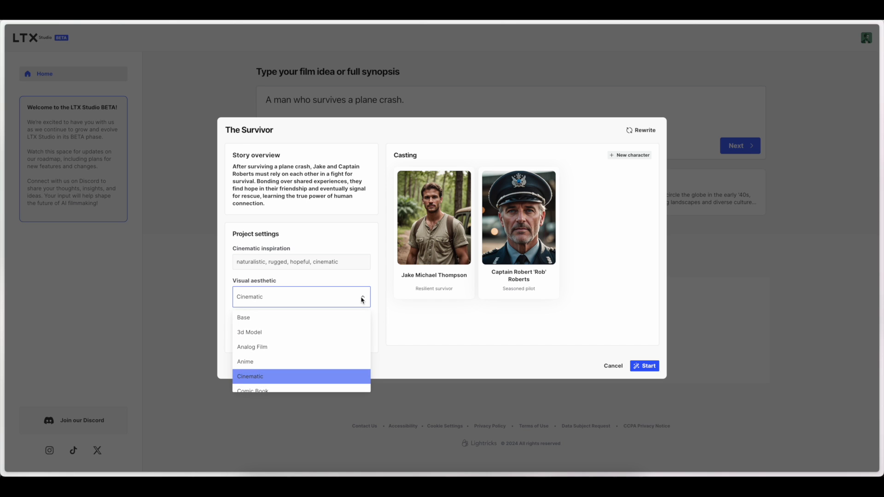
scroll(363, 348, "down", 5)
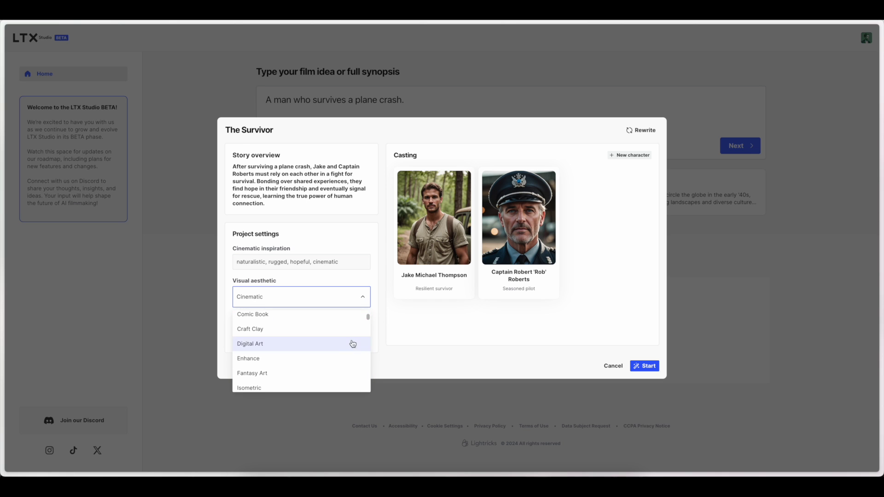
scroll(353, 343, "down", 4)
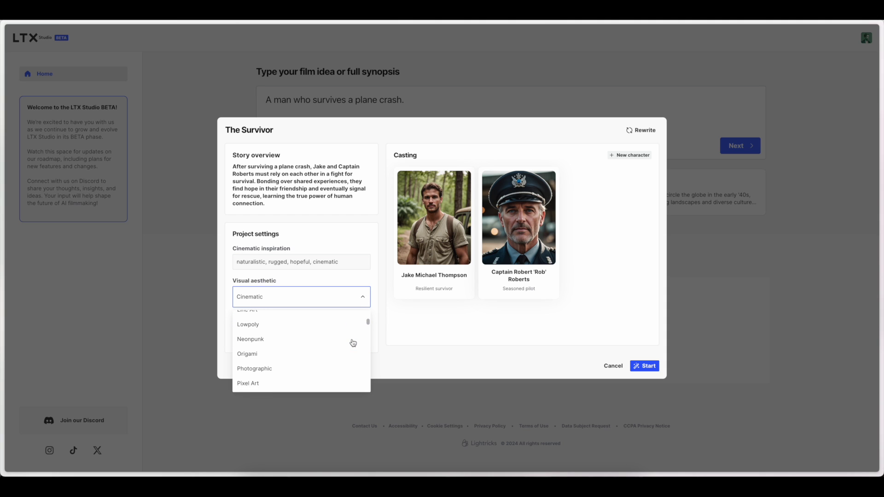
scroll(353, 343, "down", 5)
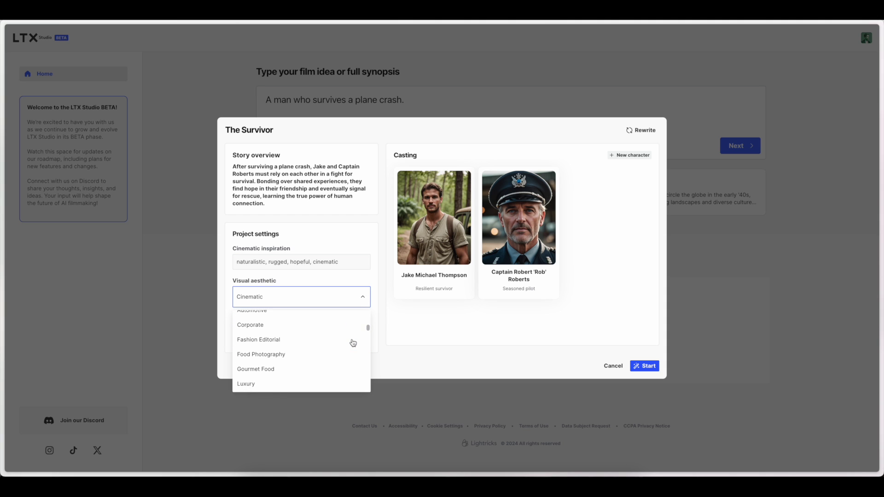
scroll(353, 343, "down", 5)
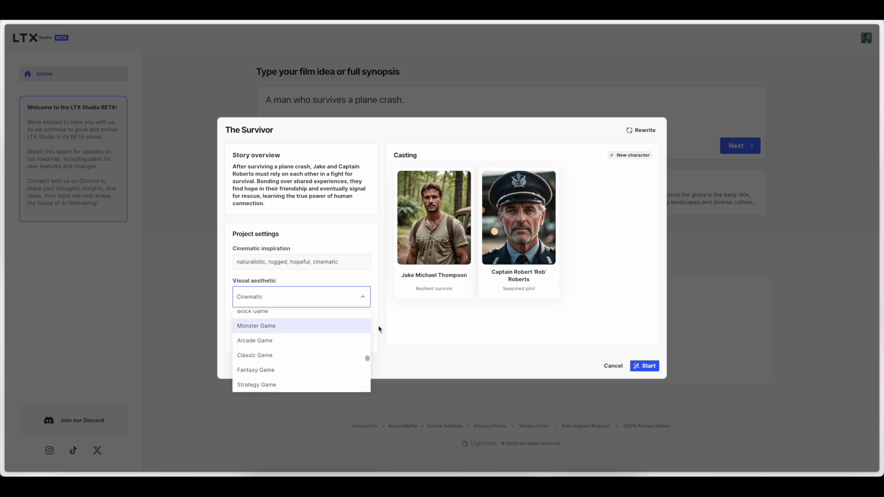
left_click(400, 326)
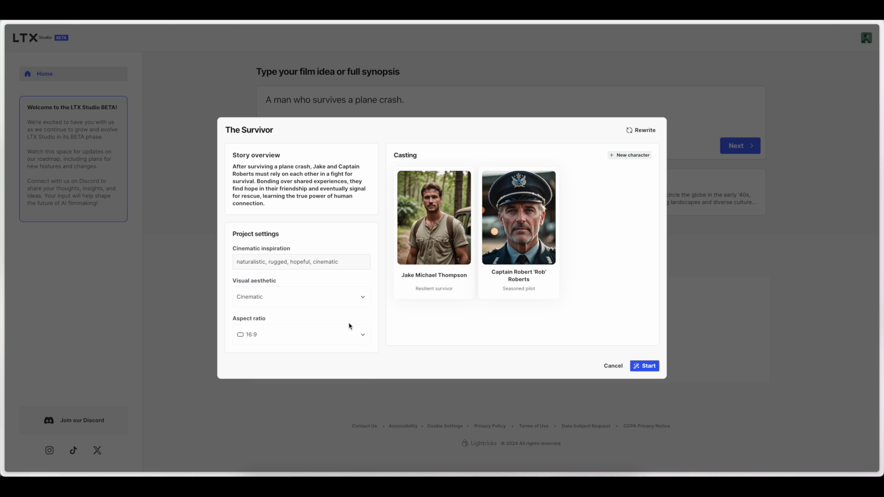
left_click(367, 337)
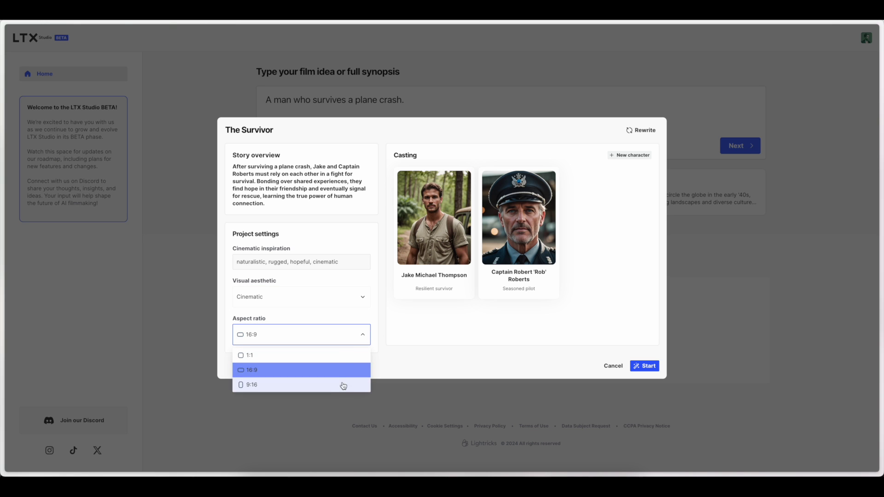
left_click(350, 368)
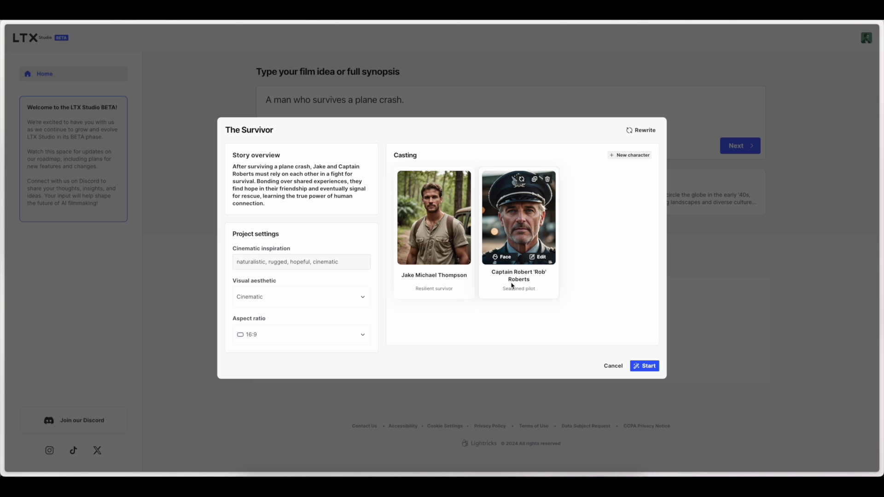
left_click(420, 256)
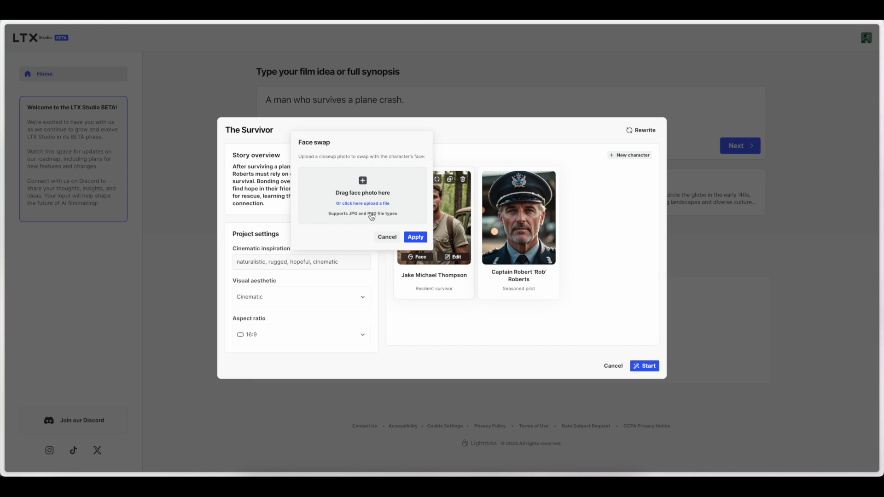
Skip face swap and change Jake's hazel eyes to blue, brown hair to blonde, and clothing to Orange torn.
left_click(429, 299)
left_click(453, 257)
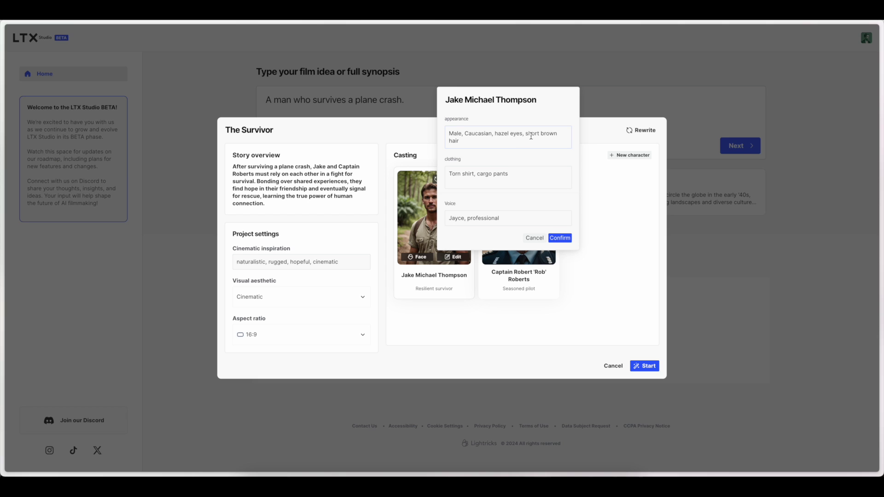
double_click(501, 134)
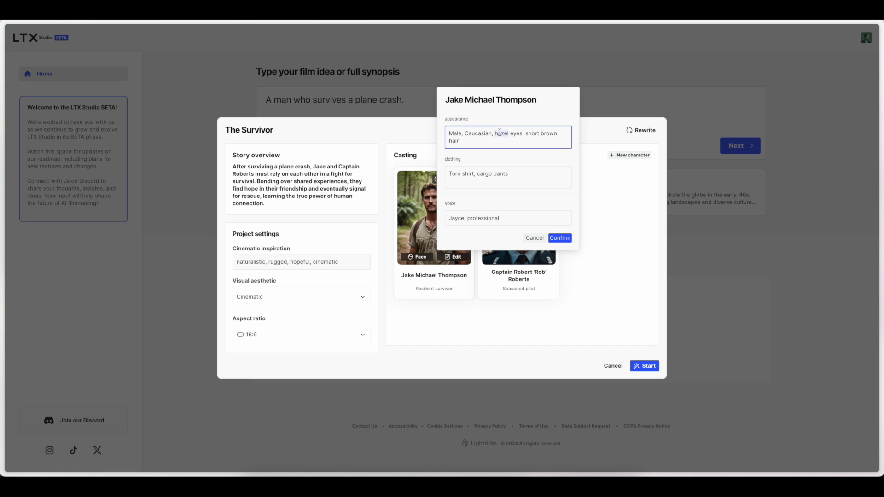
type("blue")
double_click(548, 133)
type("blonde")
left_click(453, 173)
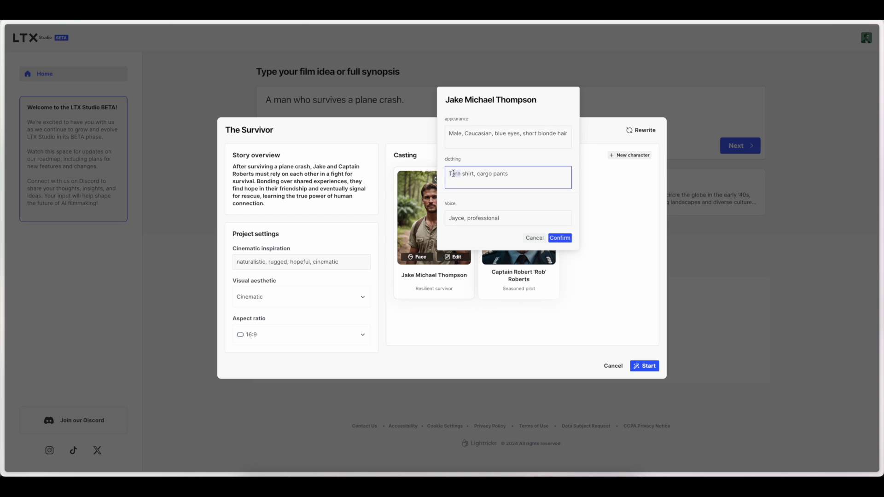
type("Orange torn")
key("Return")
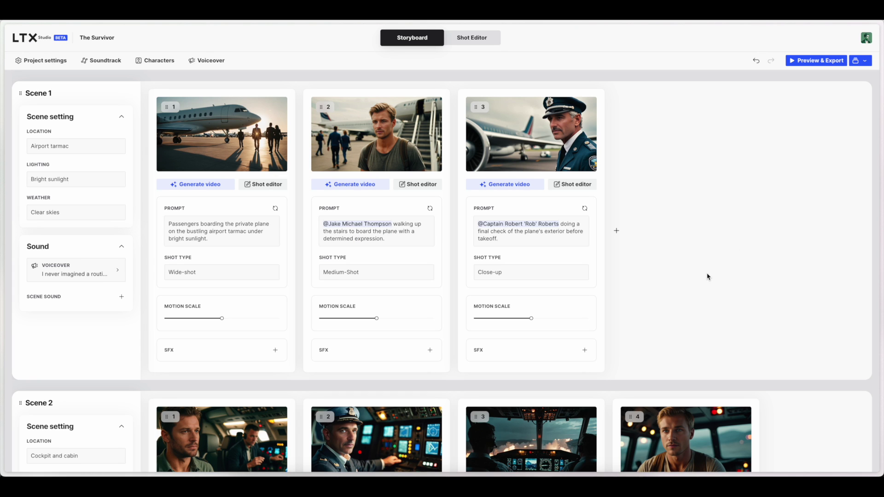
scroll(751, 274, "down", 5)
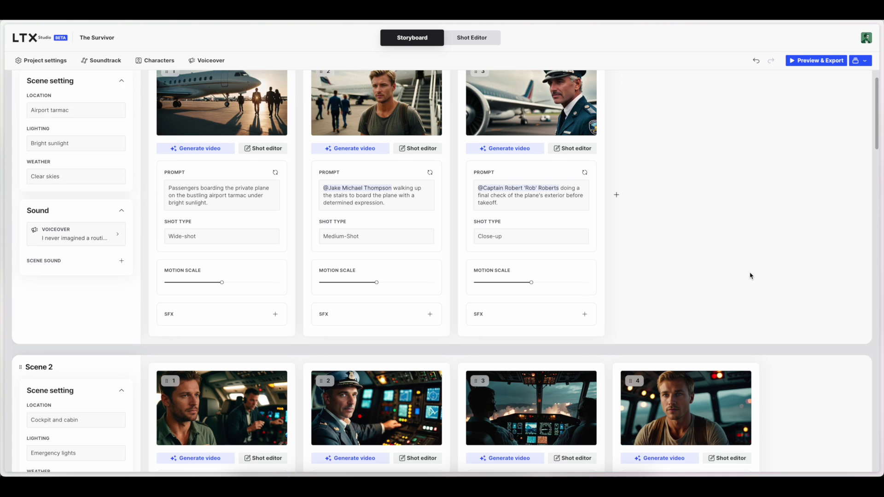
scroll(796, 279, "down", 5)
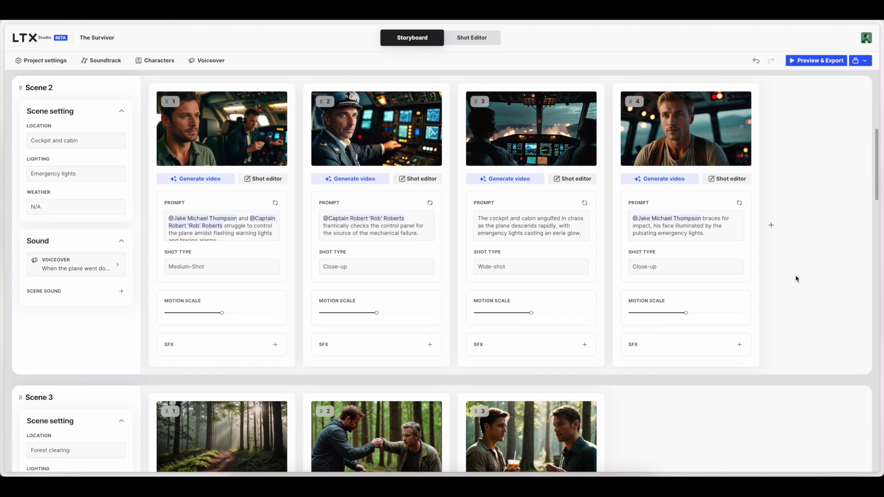
scroll(796, 279, "down", 18)
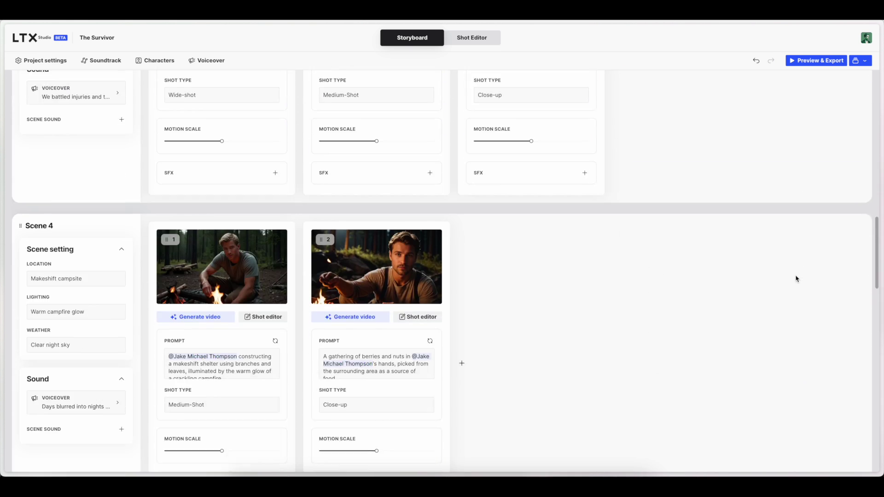
scroll(796, 279, "down", 20)
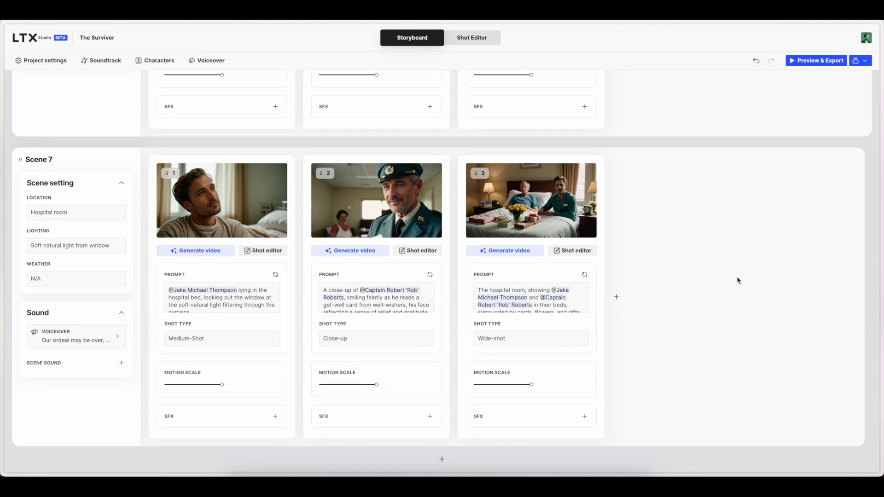
scroll(729, 274, "up", 10)
scroll(727, 272, "up", 20)
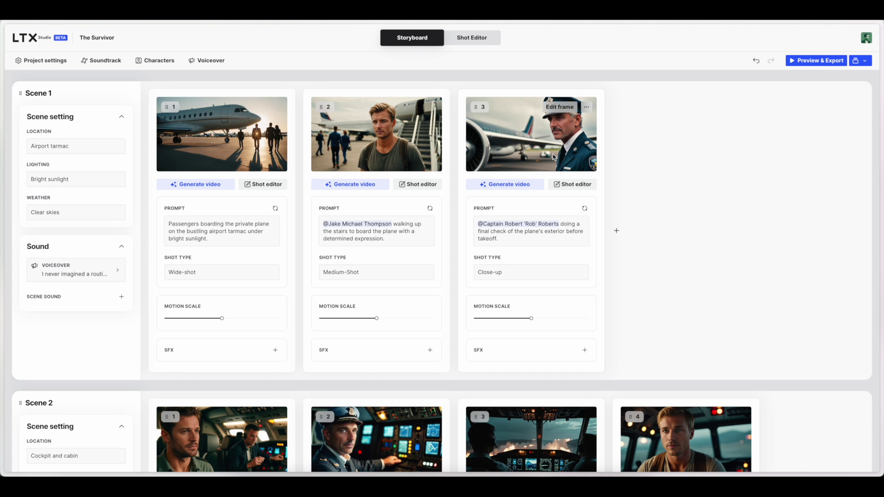
scroll(552, 153, "down", 3)
mouse_move(199, 283)
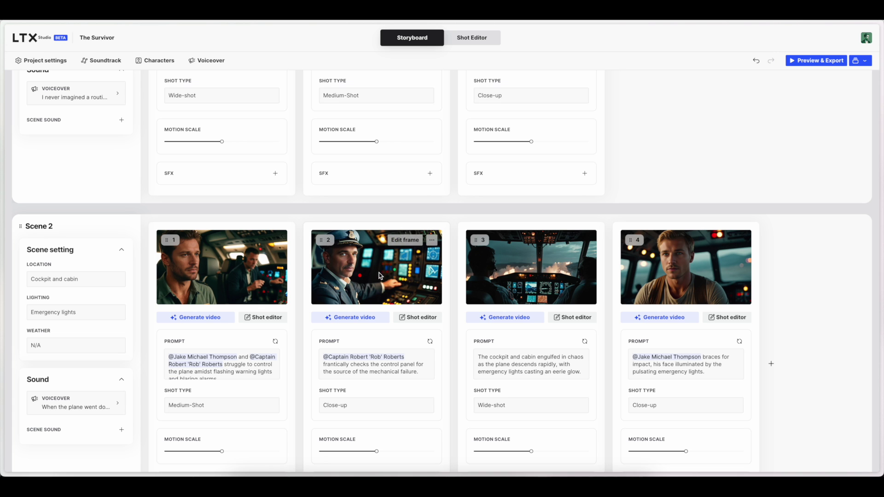
scroll(454, 297, "down", 7)
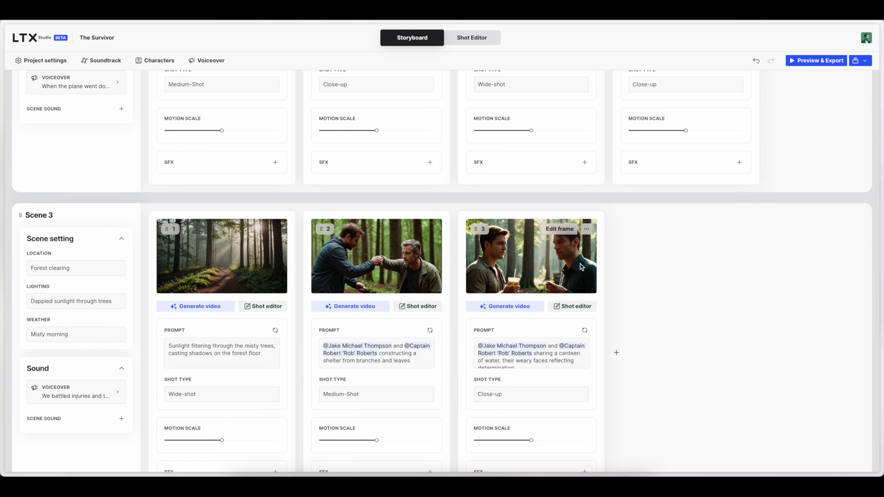
scroll(468, 281, "down", 1)
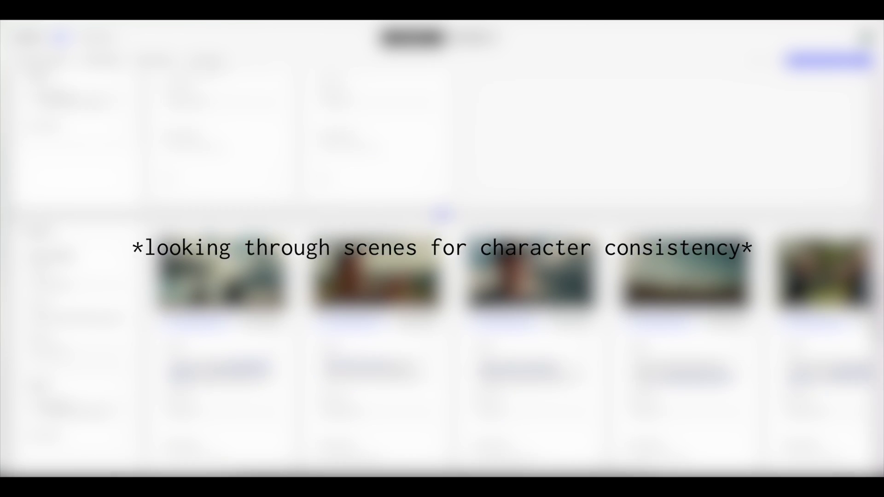
scroll(442, 249, "down", 2)
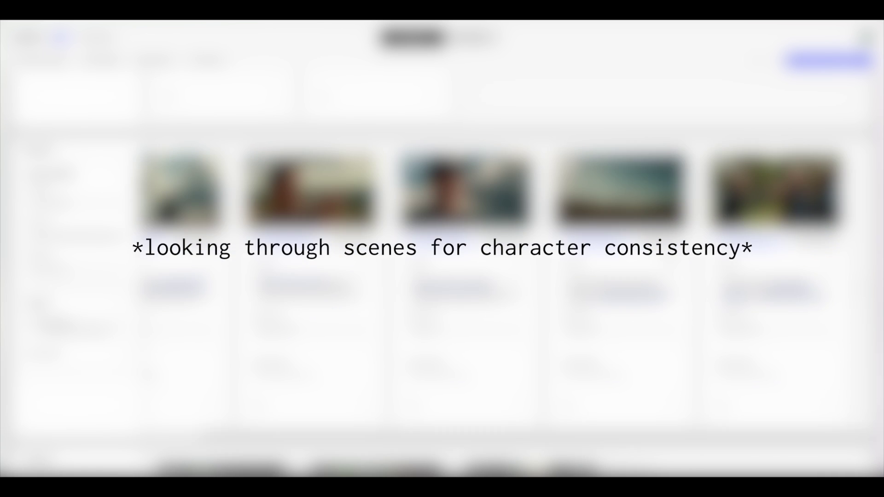
scroll(476, 202, "down", 1)
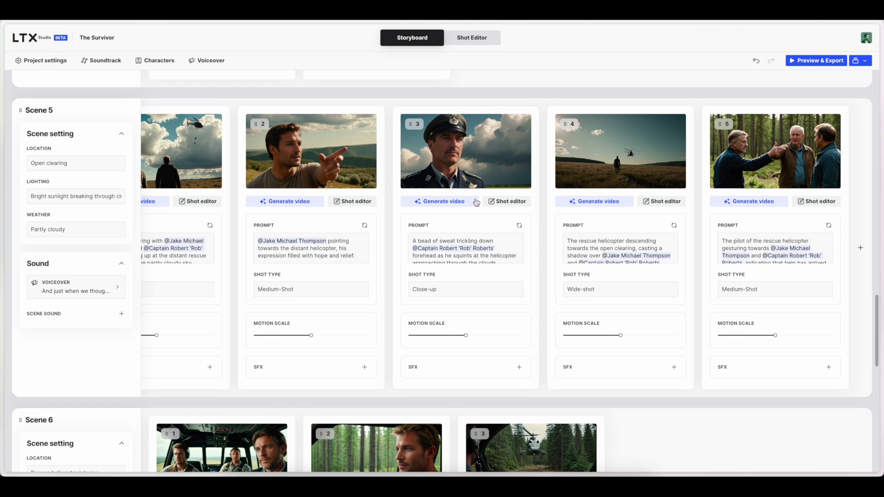
scroll(321, 216, "down", 3)
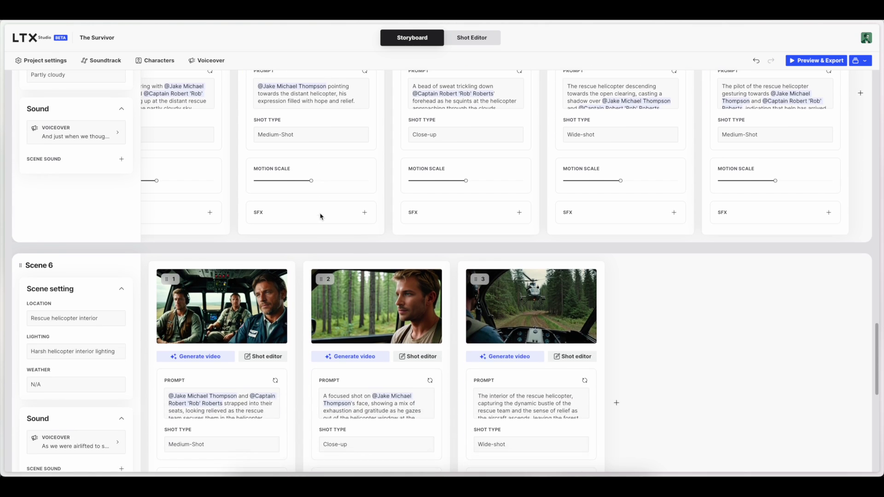
scroll(340, 267, "down", 1)
scroll(265, 322, "down", 6)
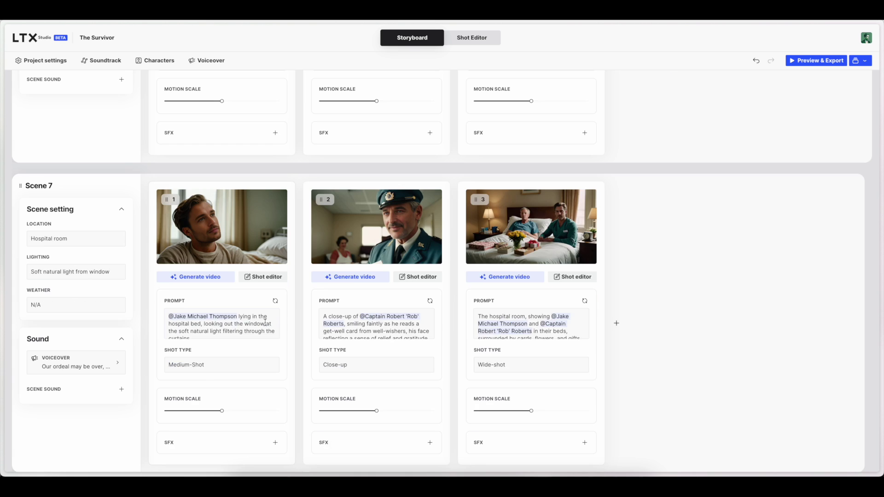
scroll(265, 323, "up", 20)
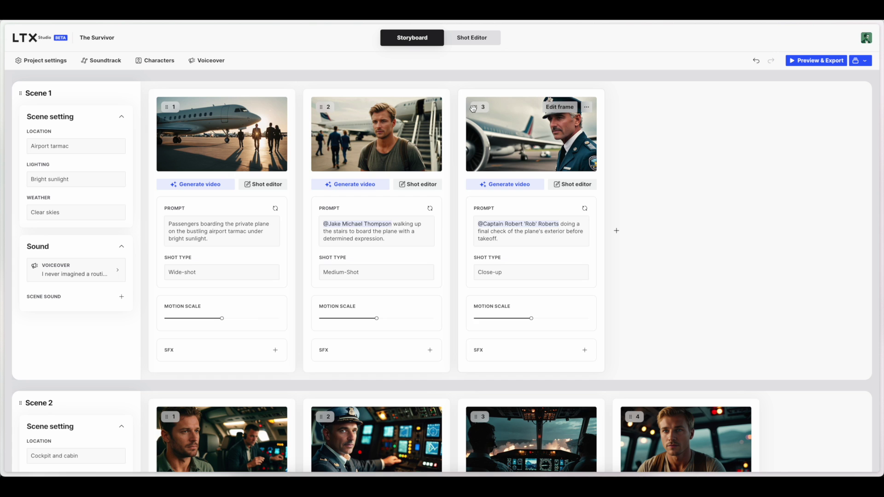
Try reordering Scene 1's shots, make shot 1 a Bird's eye view, and edit its prompt.
mouse_move(473, 108)
left_mouse_down()
mouse_move(273, 106)
mouse_move(500, 104)
mouse_move(336, 106)
mouse_move(474, 106)
left_mouse_up()
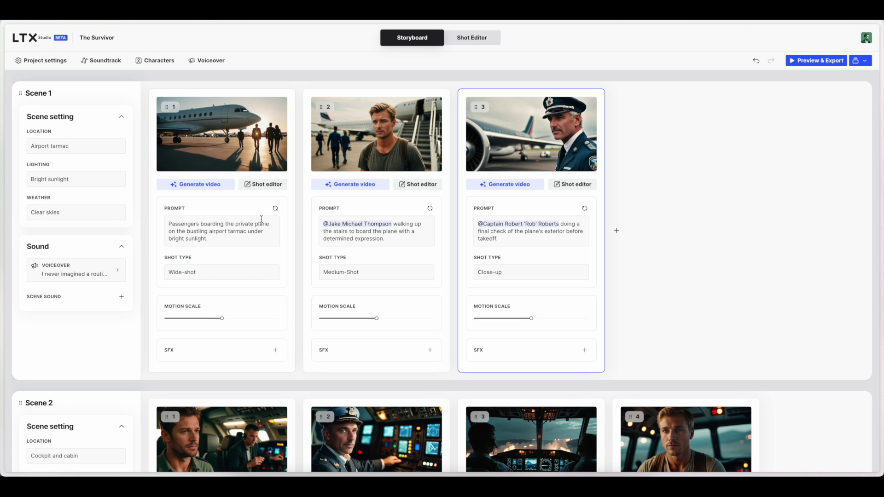
left_click(200, 273)
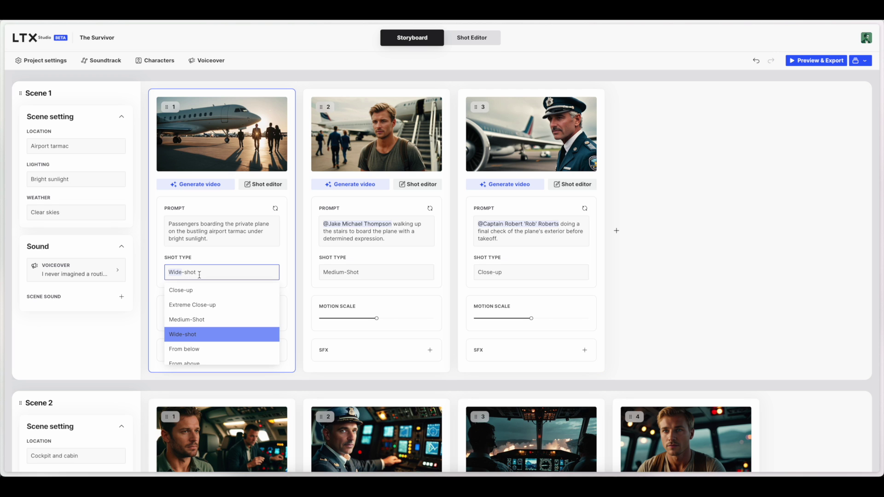
scroll(223, 328, "down", 2)
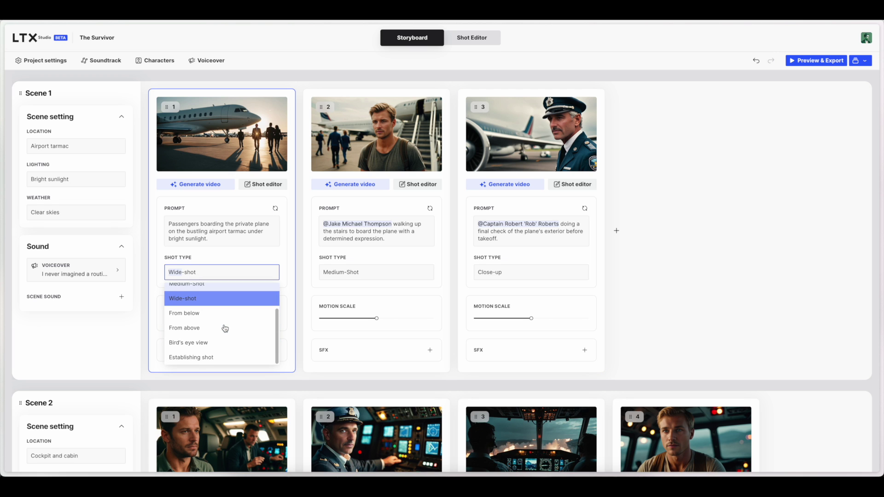
left_click(210, 343)
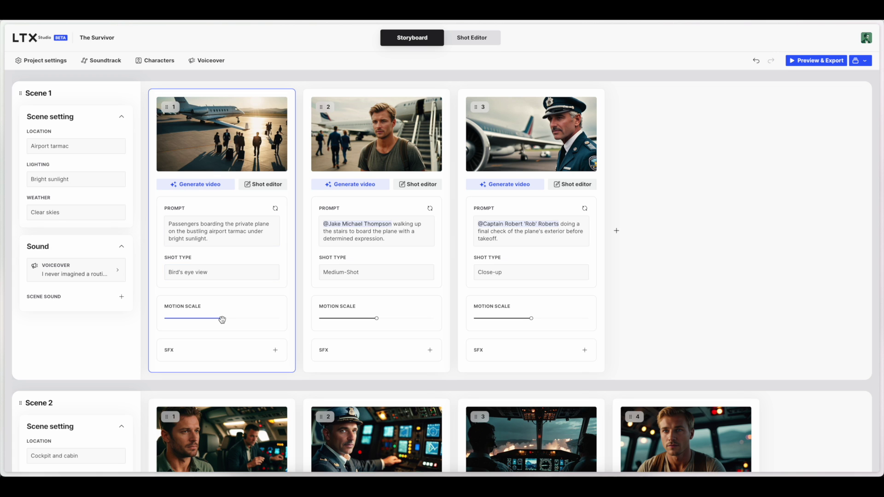
left_click(193, 230)
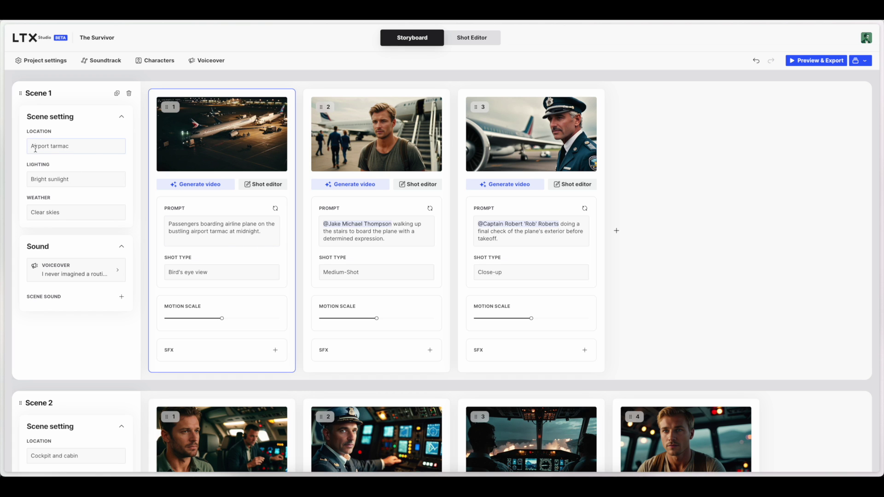
left_click(51, 180)
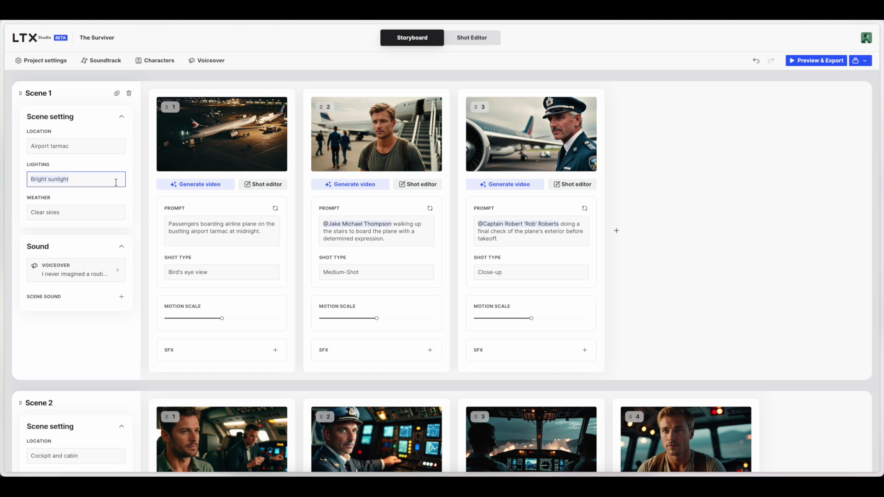
Change Scene 1's lighting to Midnight and its Clear skies weather to 'Storm, rainy'.
type("Midnight")
mouse_move(247, 117)
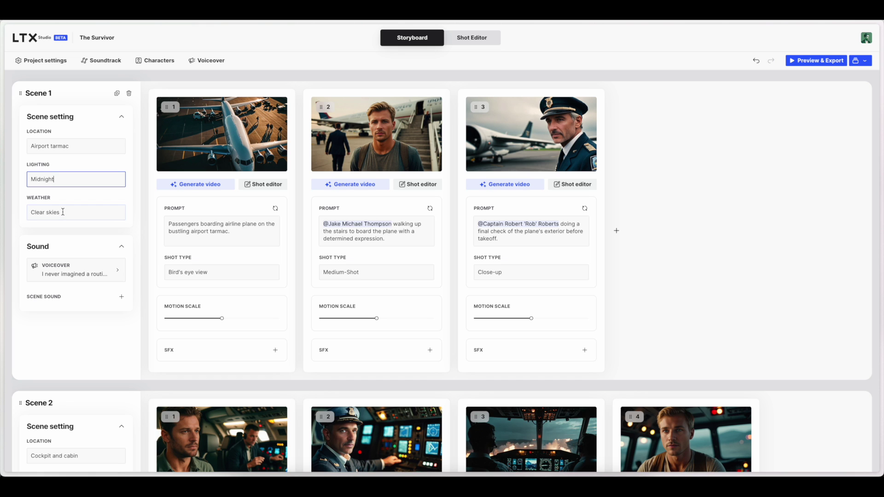
triple_click(62, 212)
type("Storm, rainy")
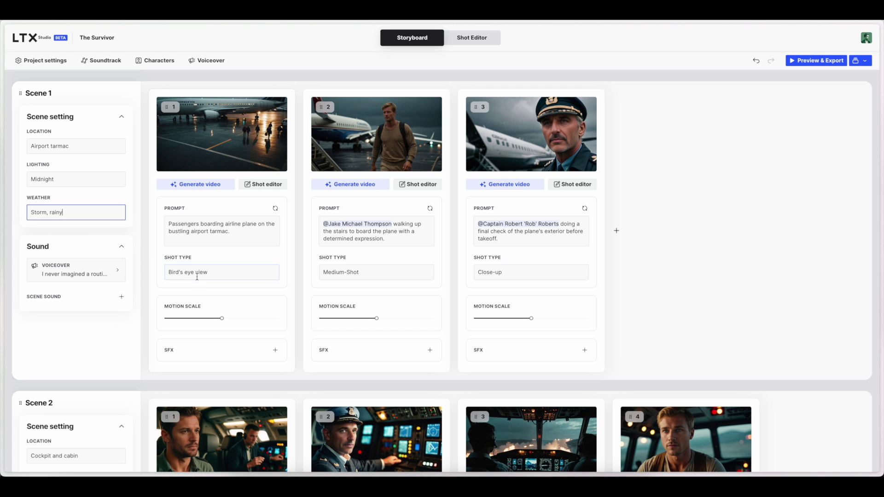
mouse_move(376, 118)
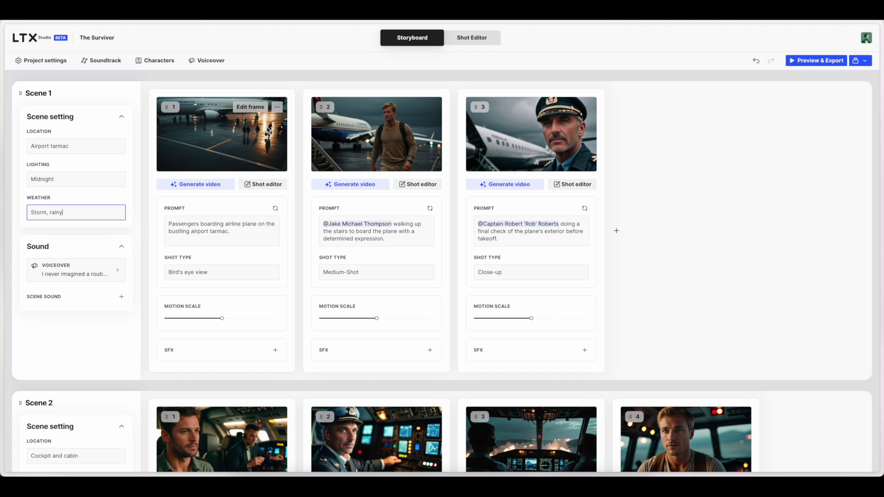
mouse_move(399, 164)
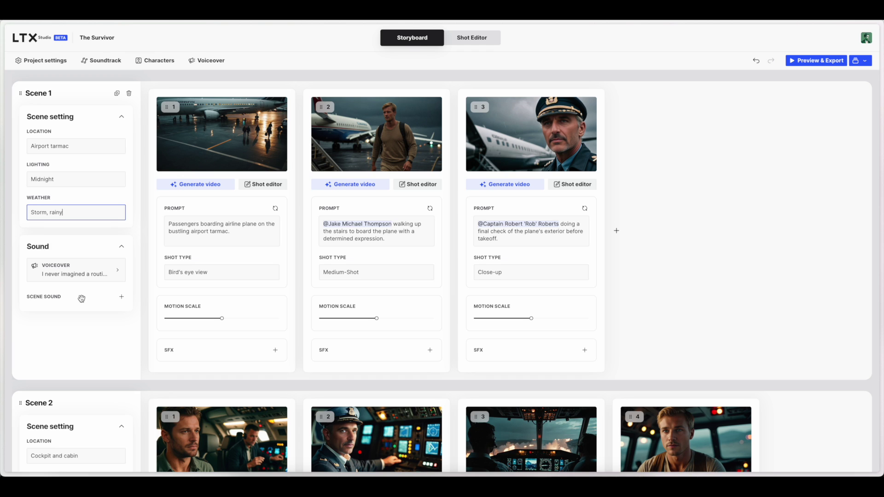
left_click(122, 297)
Add an 'Airplane engines' scene sound to Scene 1 and a 'people walking' SFX to shot 1.
left_click(48, 311)
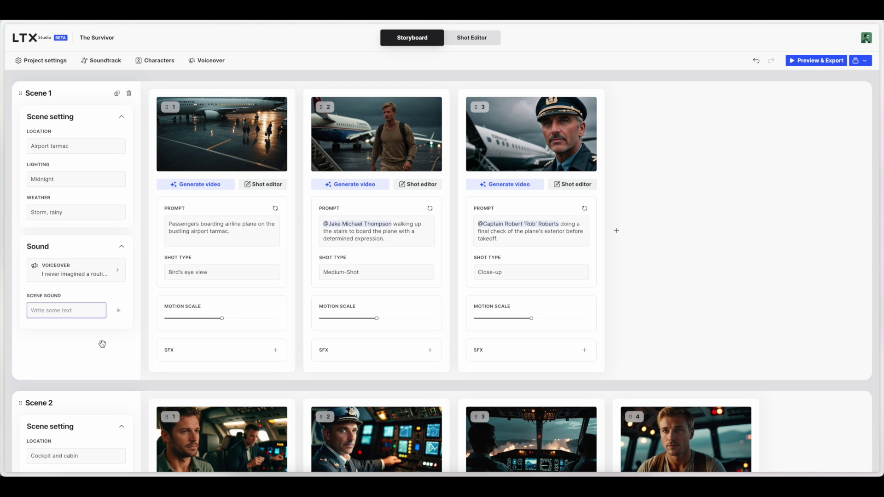
type("Airplane engines")
left_click(272, 351)
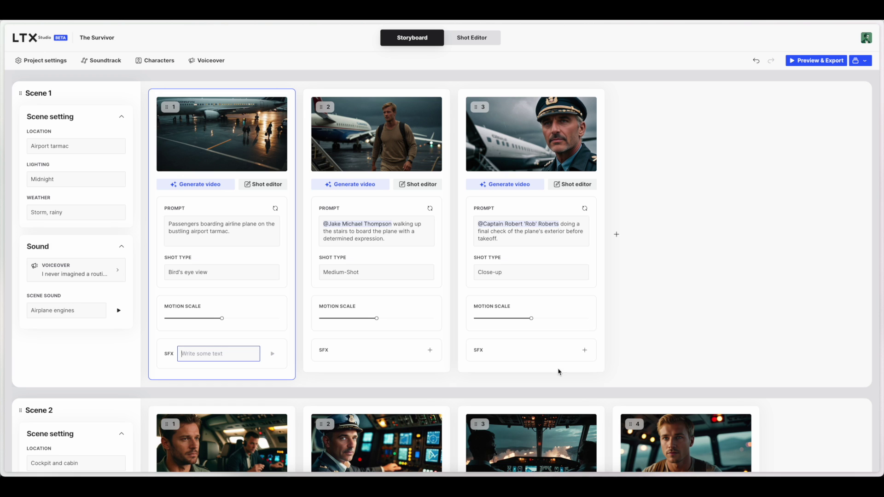
type("people walking")
key("Return")
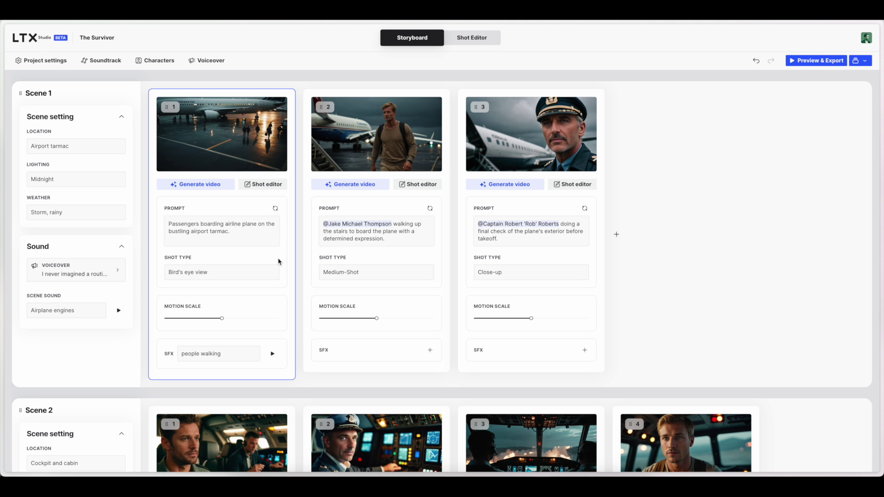
Open Scene 1's first tarmac boarding shot in the Shot Editor.
left_click(207, 186)
mouse_move(230, 138)
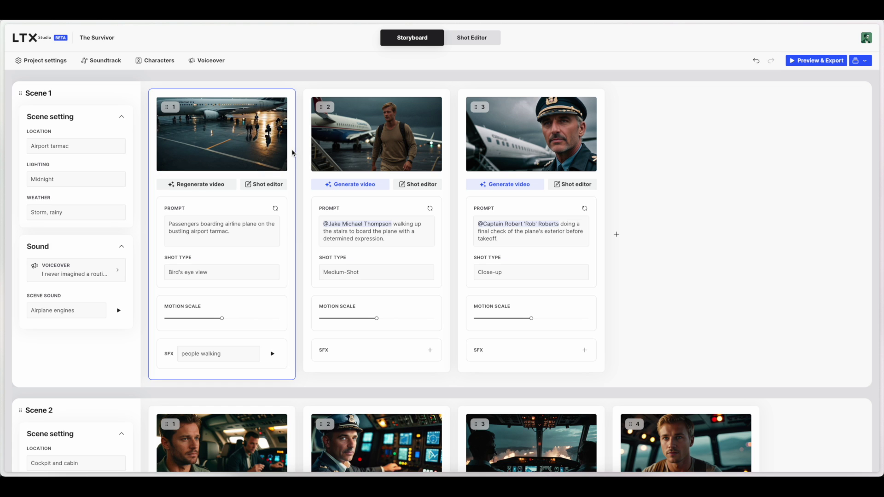
mouse_move(291, 147)
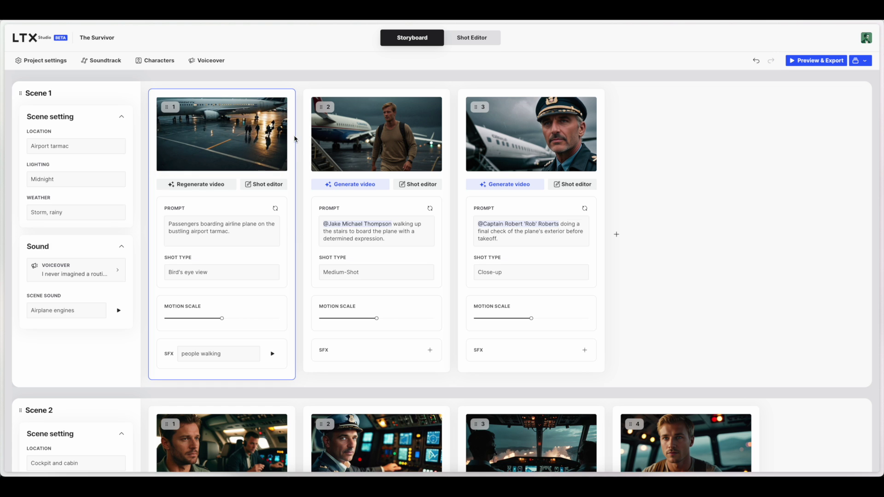
left_click(267, 184)
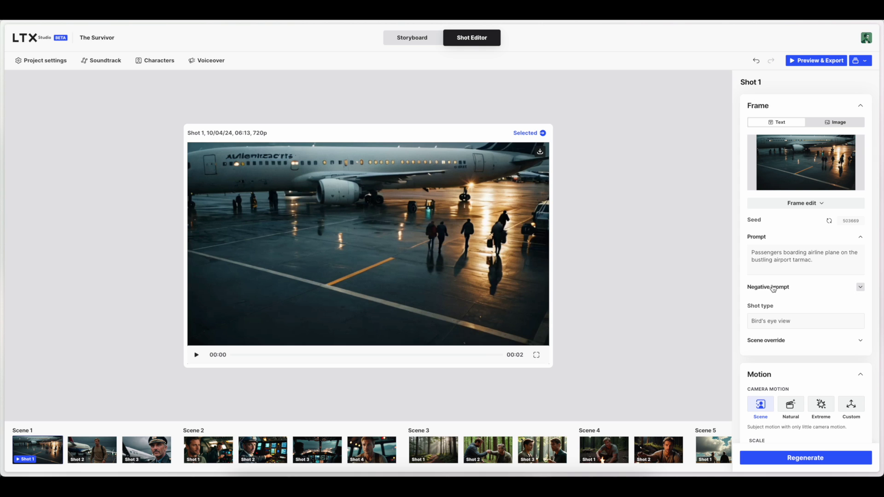
Set shot 1's motion to a Custom Orbit move lasting 4 sec and generate the clip.
scroll(803, 292, "down", 3)
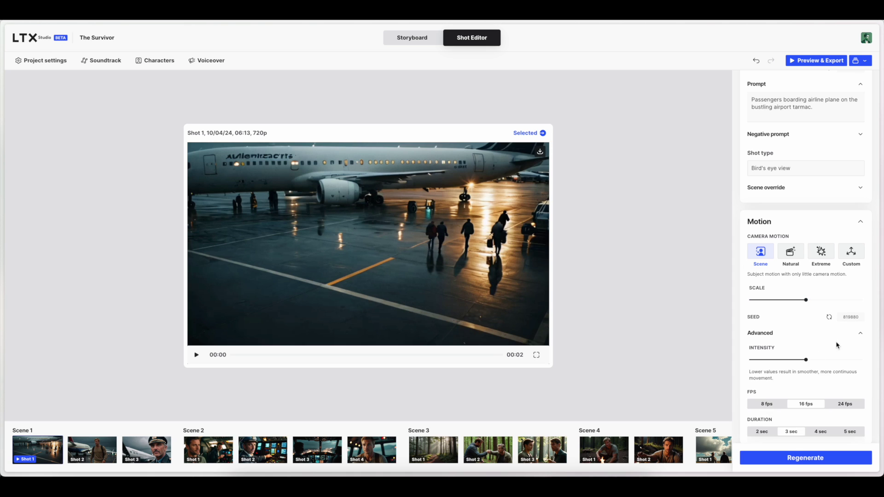
scroll(837, 346, "down", 3)
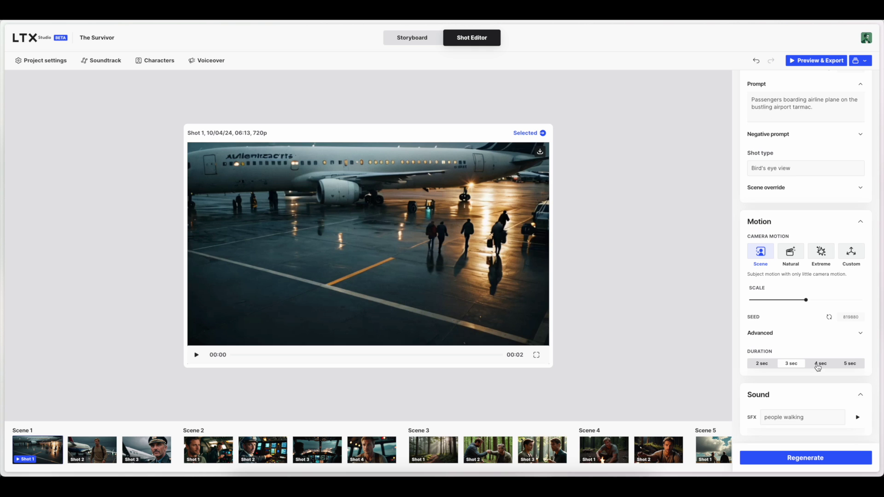
scroll(837, 308, "up", 1)
left_click(850, 272)
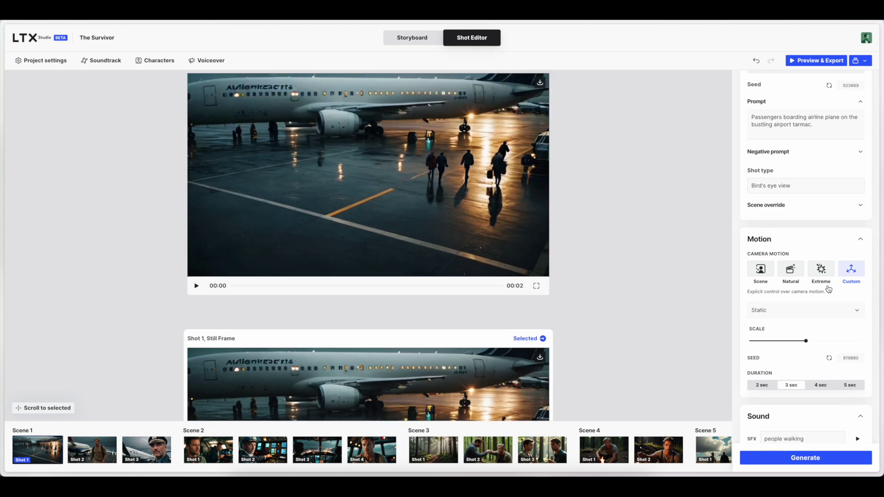
left_click(817, 315)
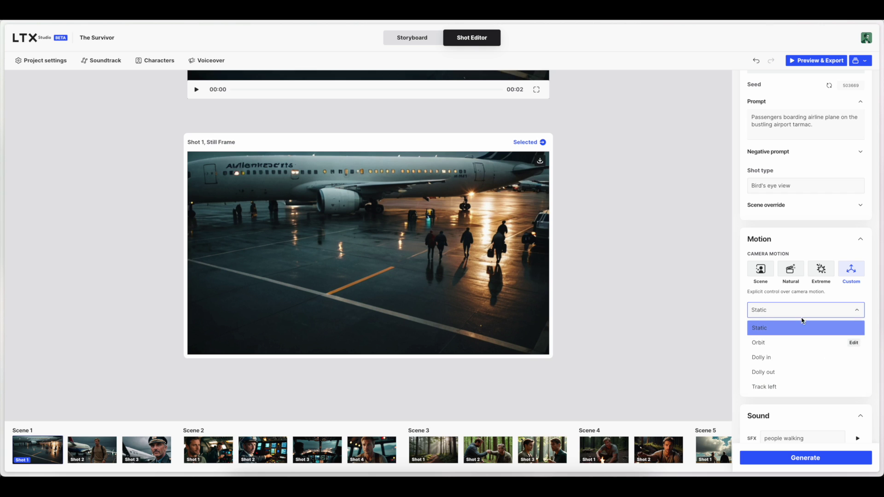
left_click(788, 345)
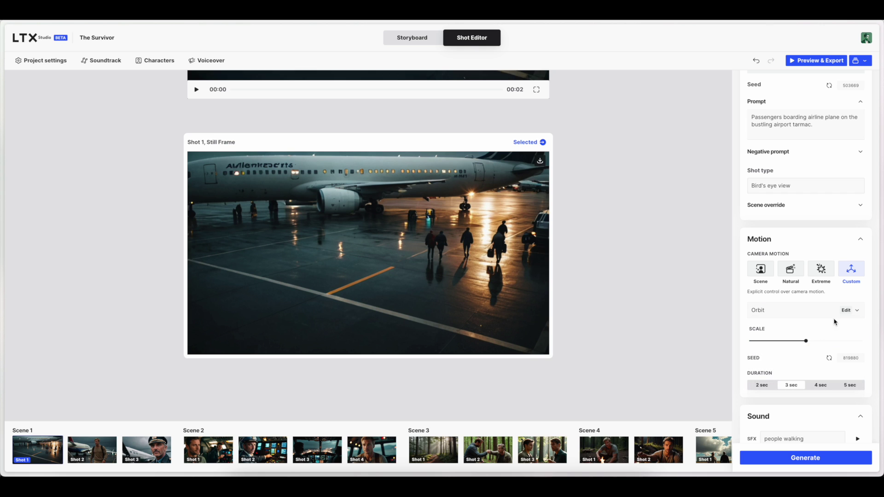
left_click(819, 387)
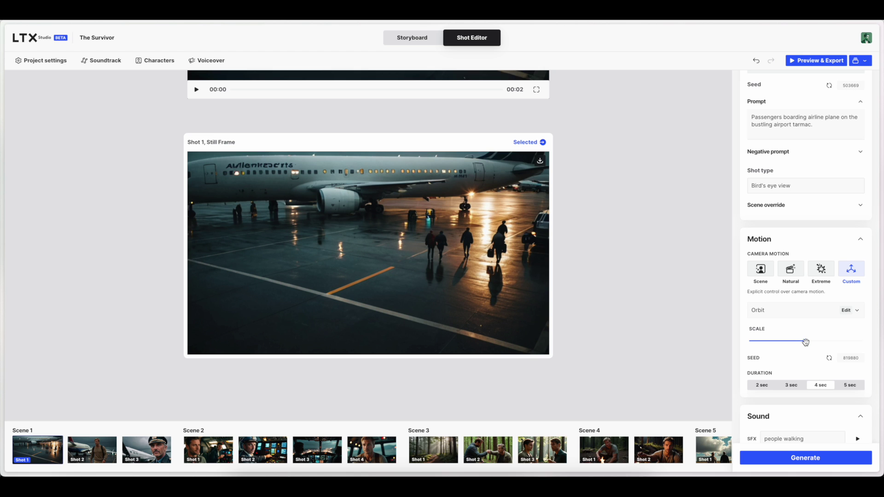
scroll(786, 405, "down", 1)
scroll(801, 360, "up", 2)
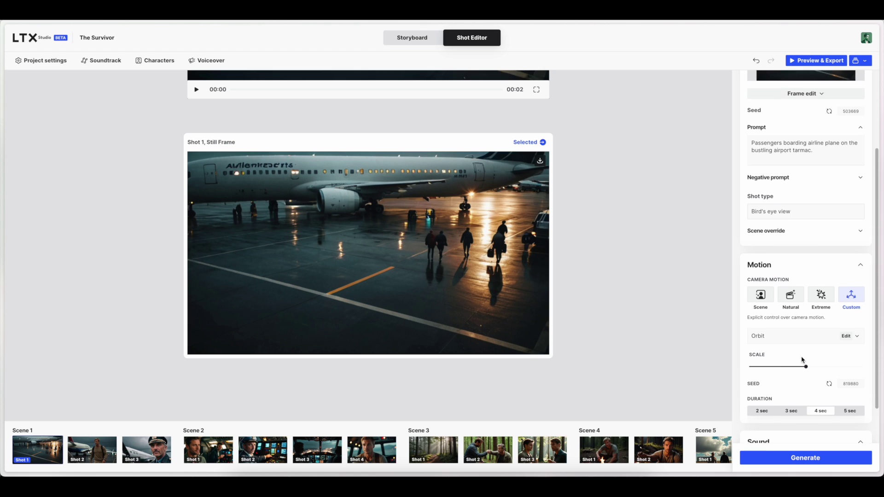
scroll(801, 360, "up", 3)
scroll(841, 341, "down", 2)
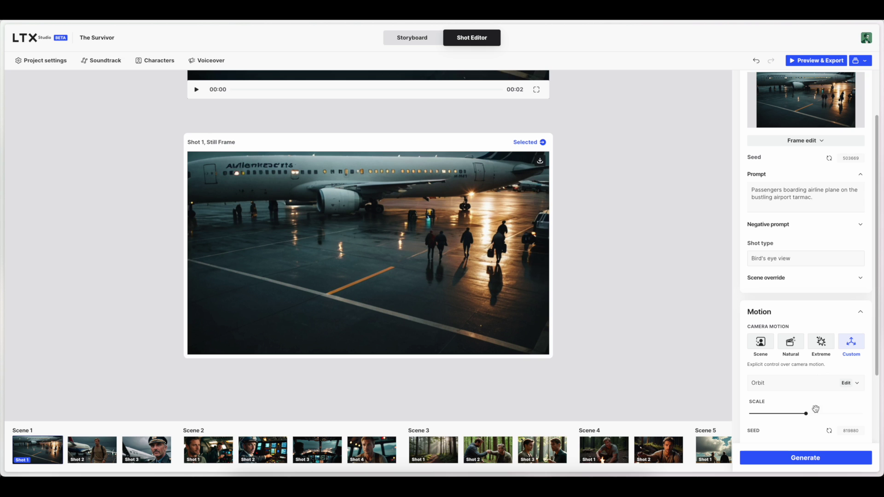
left_click(816, 464)
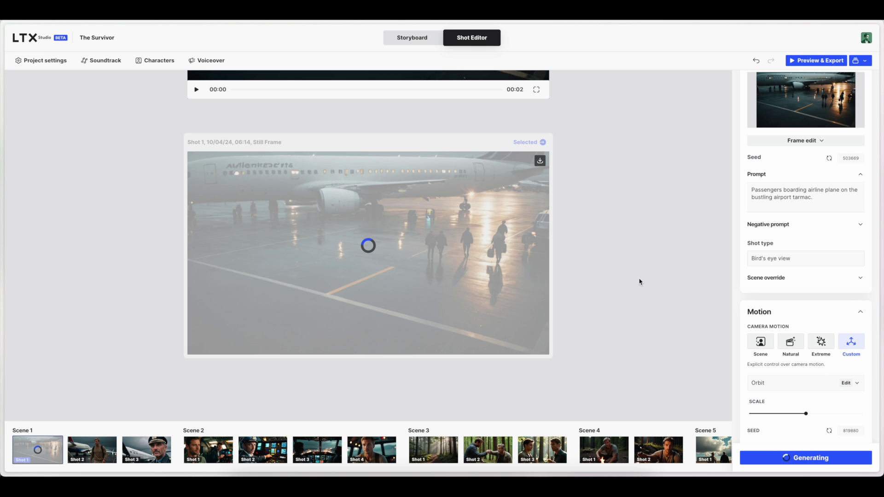
Switch between the Storyboard and Shot Editor while the Orbit clip generates.
left_click(417, 40)
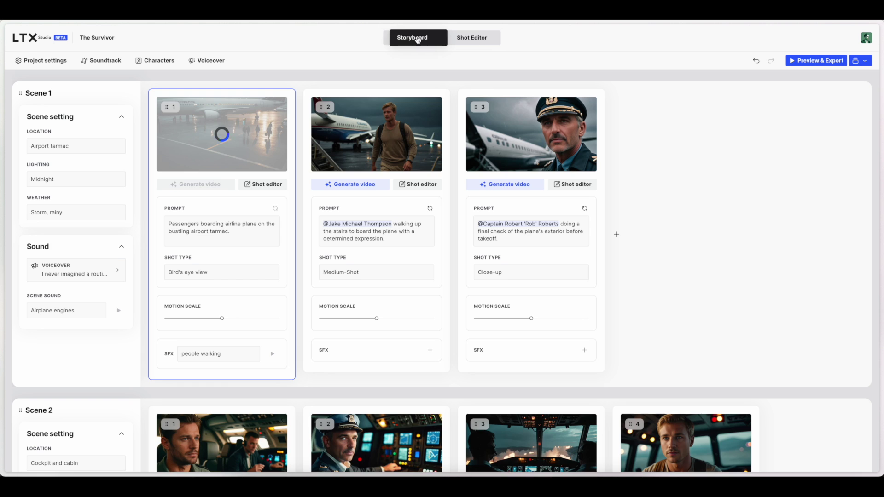
left_click(456, 40)
scroll(618, 255, "down", 5)
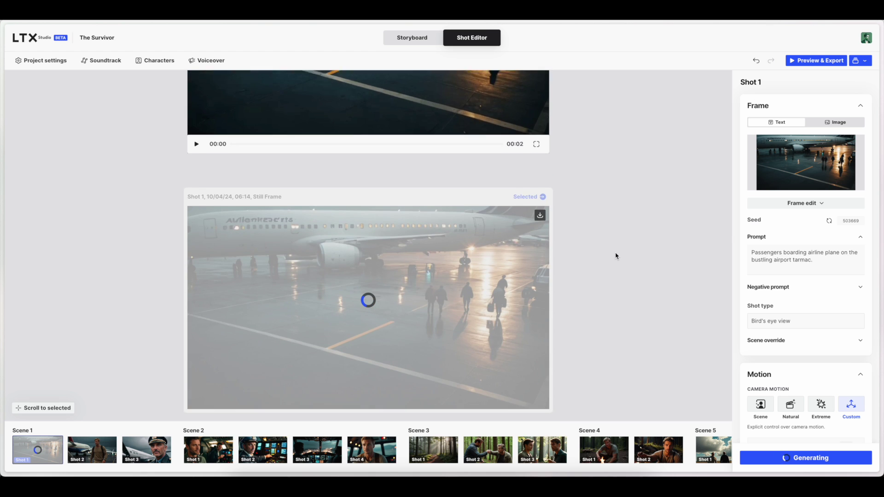
left_click(425, 40)
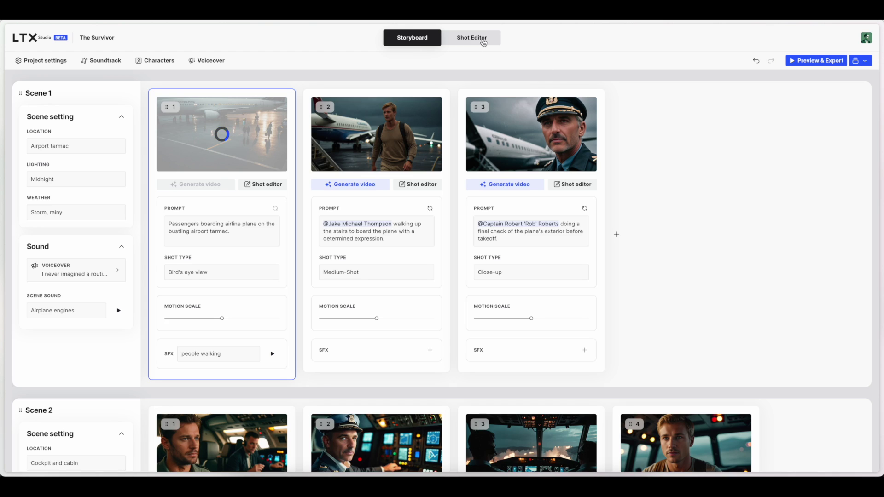
left_click(483, 42)
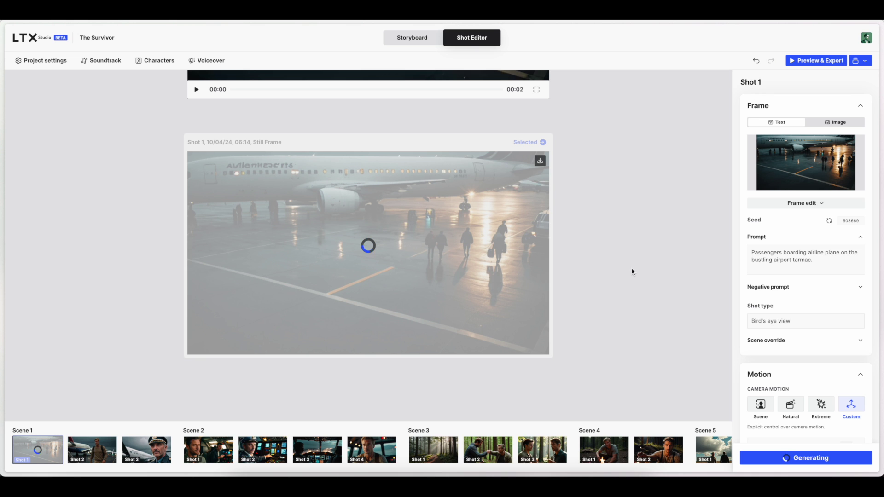
Scroll through the storyboard scenes while the 4-second 720p clip finishes.
left_click(422, 39)
scroll(626, 318, "down", 8)
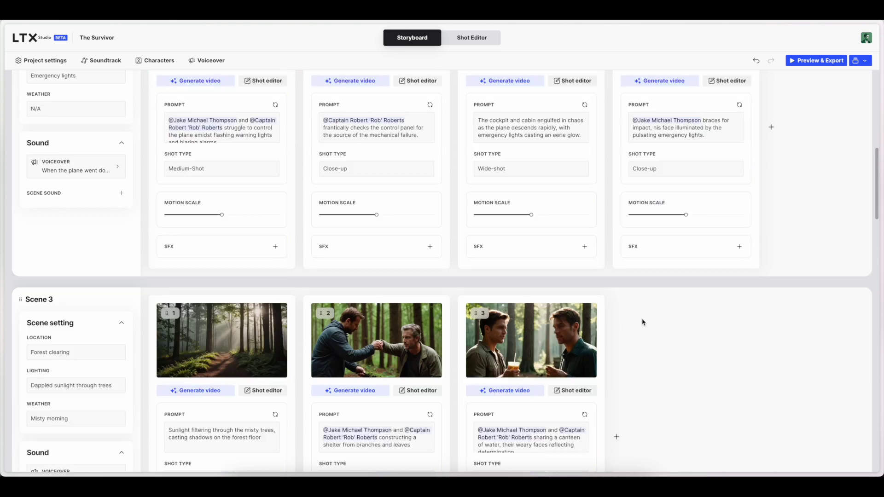
scroll(643, 322, "down", 20)
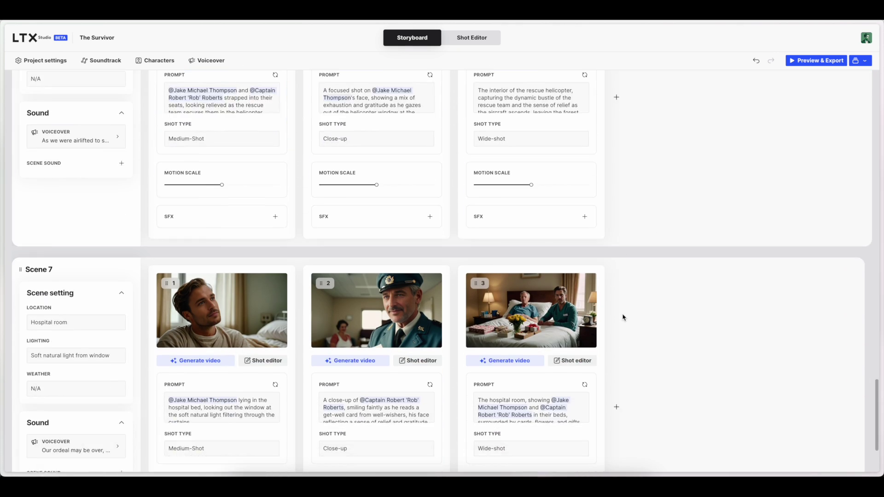
scroll(624, 318, "down", 2)
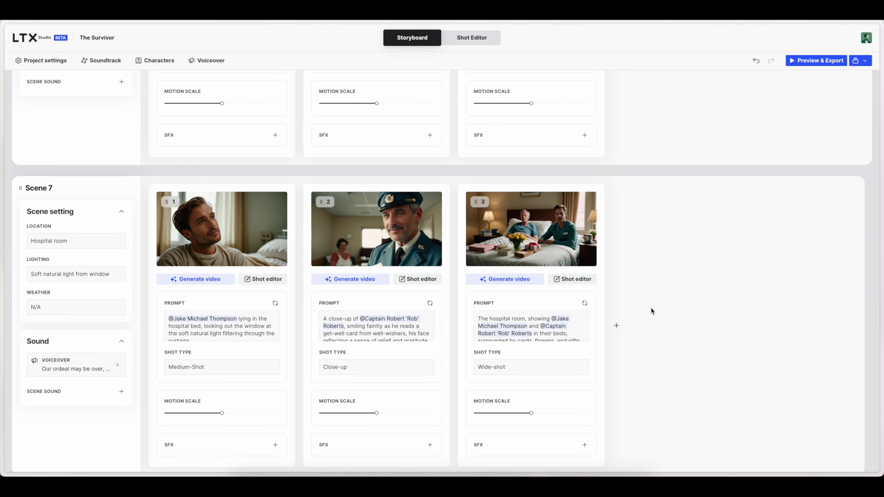
scroll(649, 308, "up", 20)
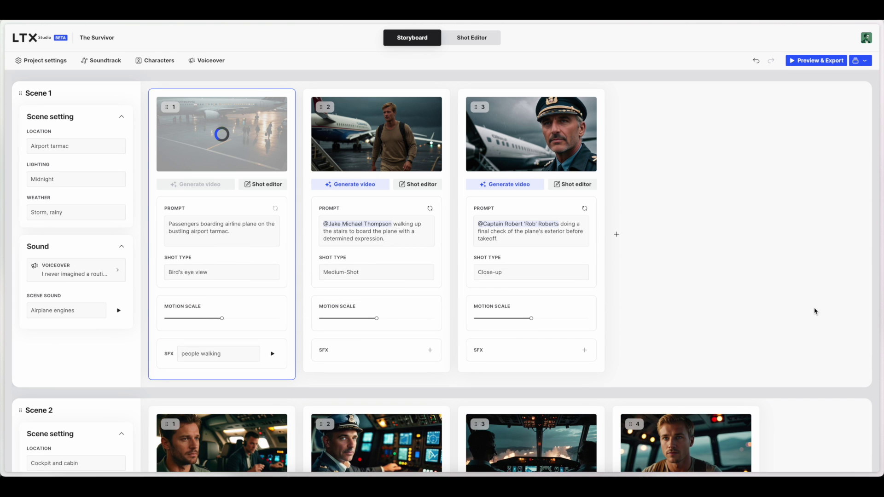
scroll(815, 311, "down", 8)
scroll(814, 311, "up", 4)
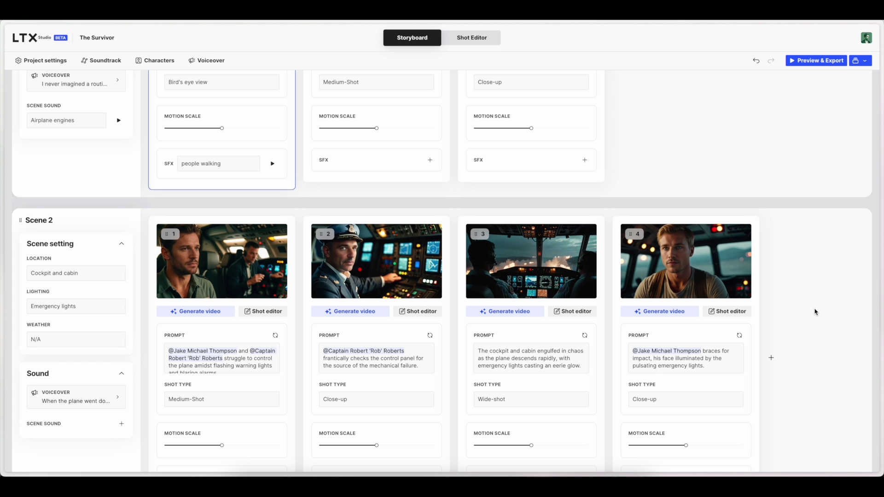
scroll(816, 311, "down", 19)
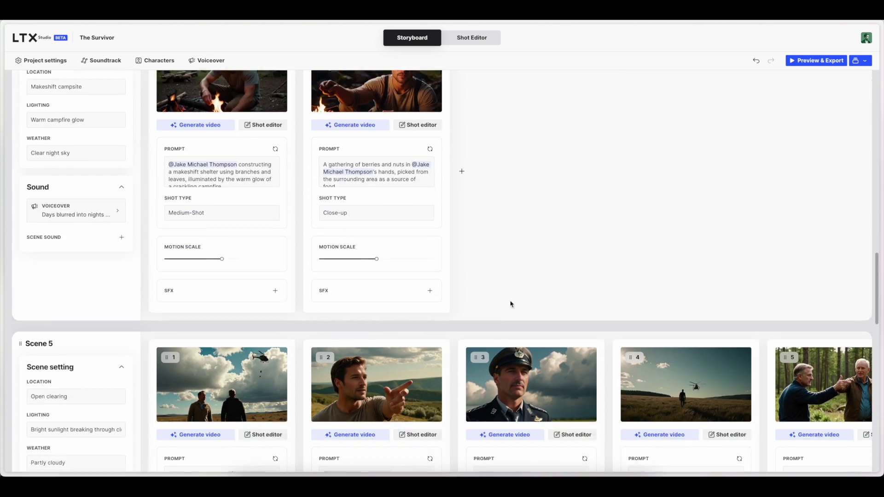
scroll(465, 278, "down", 7)
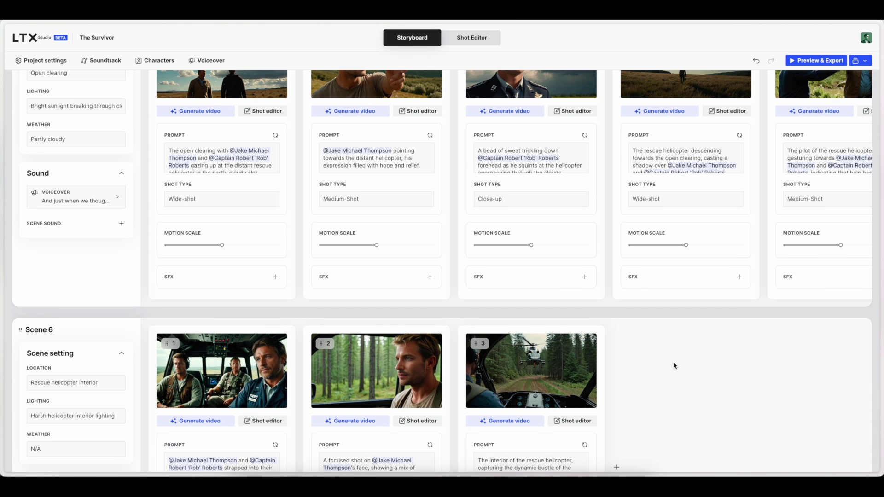
scroll(674, 366, "up", 2)
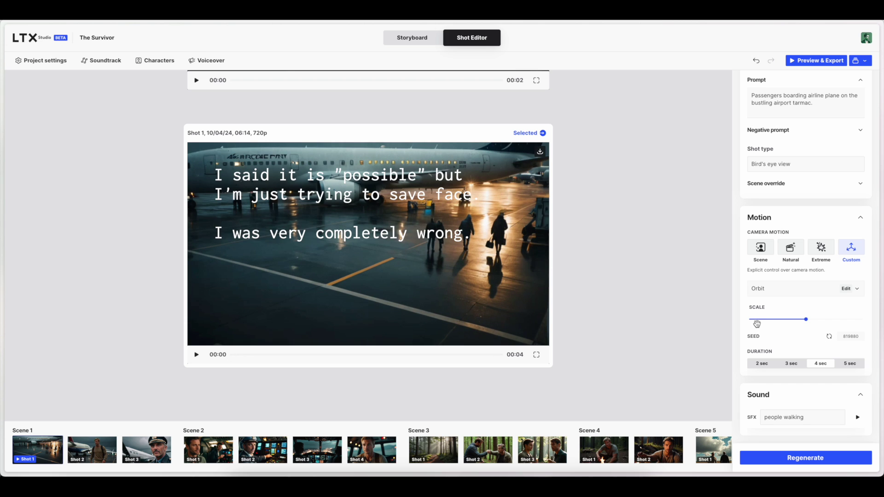
left_click(846, 288)
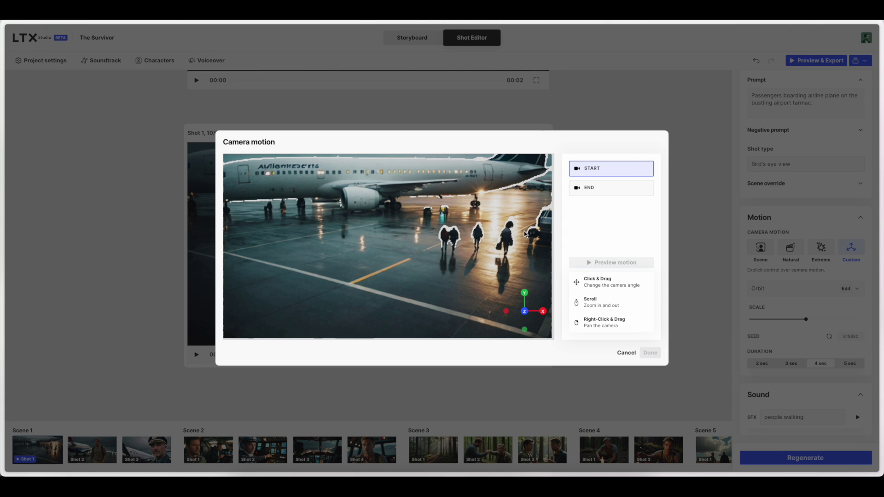
mouse_move(537, 312)
left_mouse_down()
mouse_move(523, 315)
mouse_move(537, 317)
left_mouse_up()
Discard the camera angle change, set shot 1's custom camera to Pan left, and generate a new version.
left_click(625, 353)
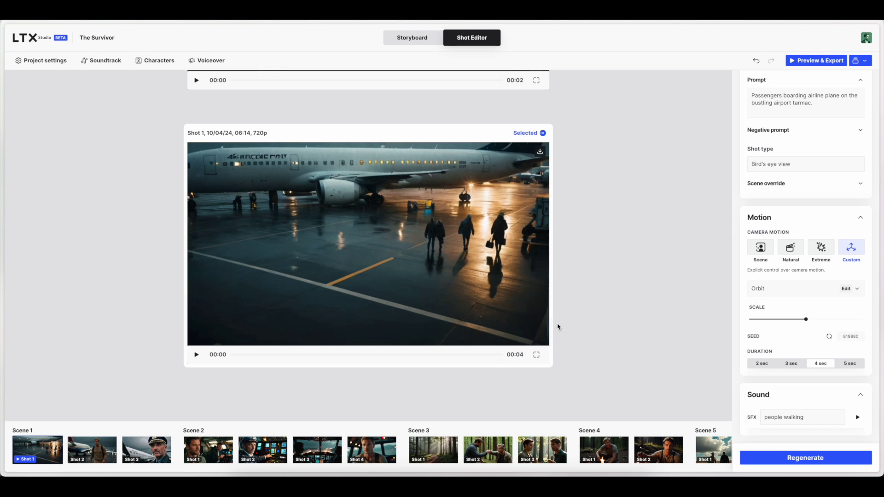
left_click(780, 290)
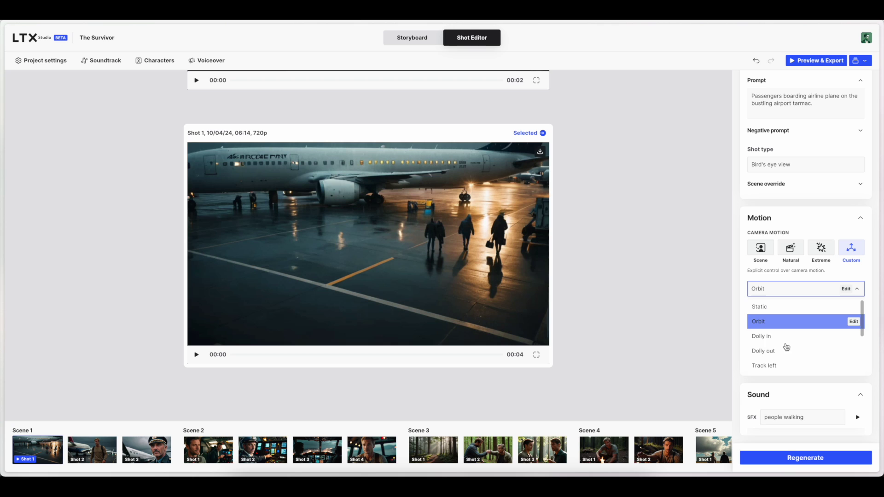
scroll(788, 352, "down", 3)
scroll(789, 355, "down", 3)
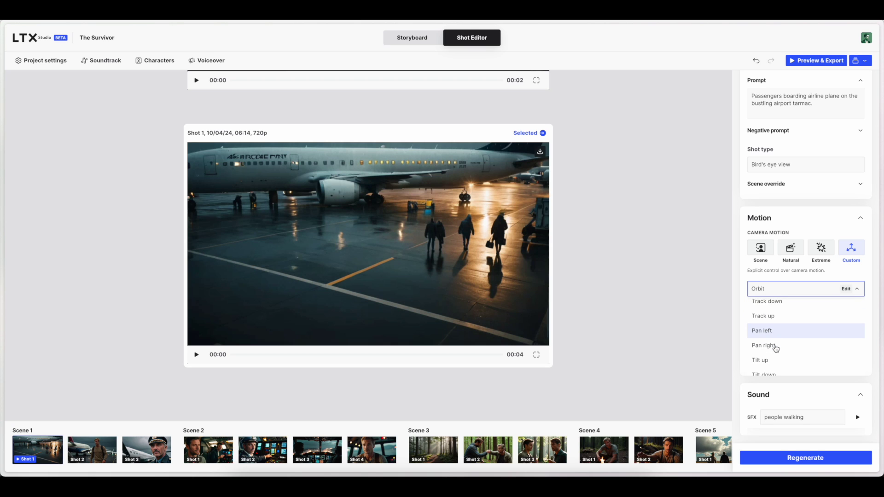
scroll(776, 349, "down", 1)
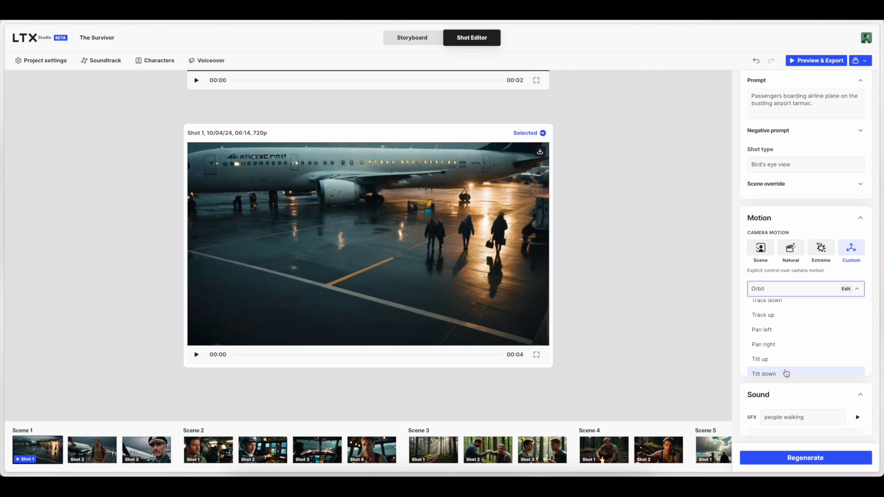
scroll(787, 359, "up", 3)
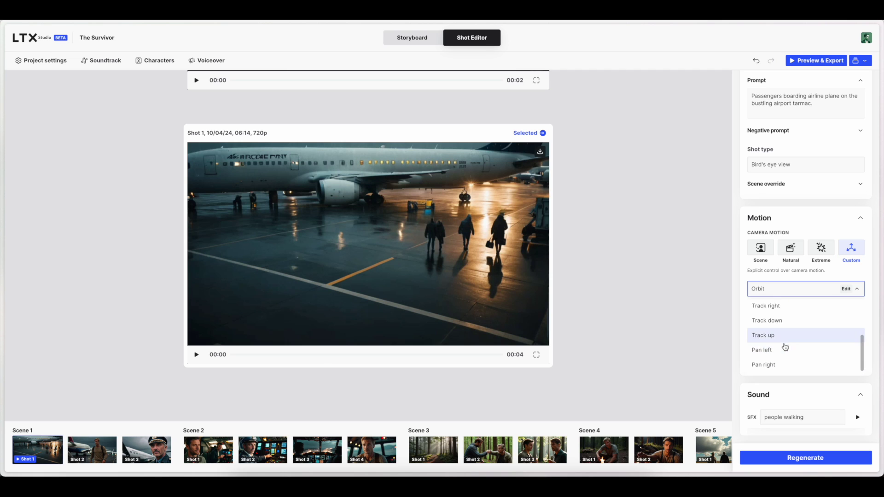
left_click(788, 351)
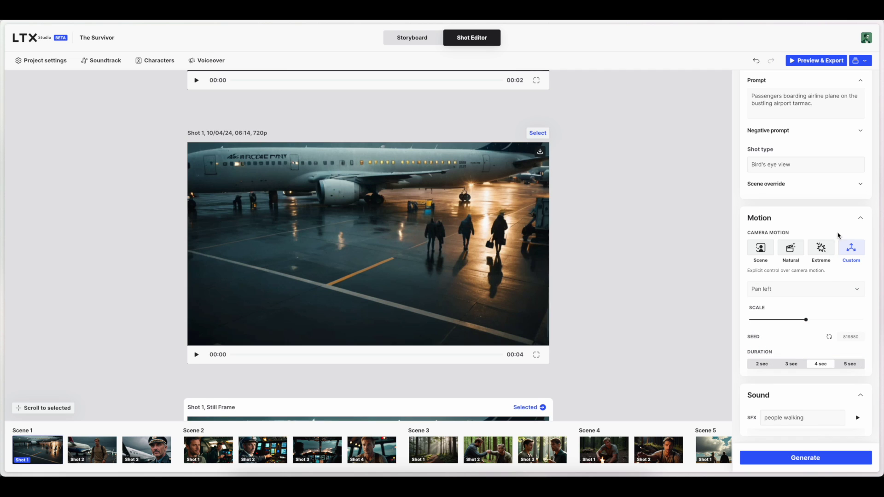
left_click(826, 452)
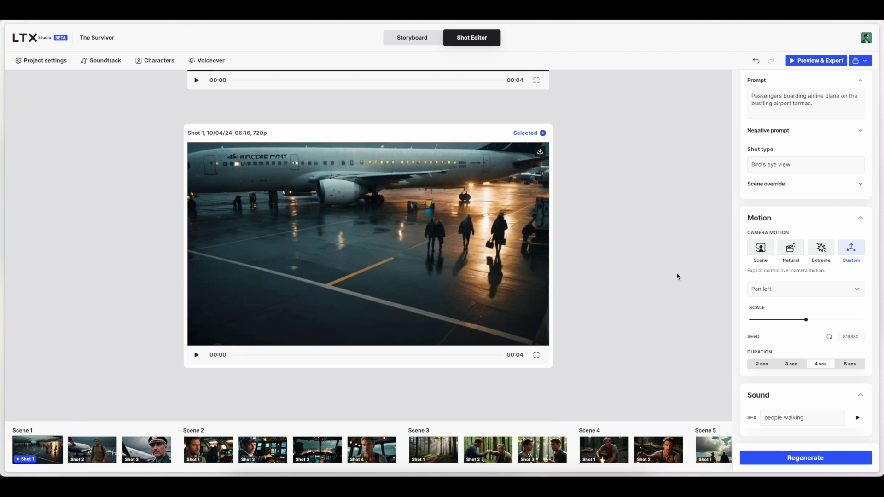
Play the new pan-left version of shot 1 four times to check its camera motion.
left_click(196, 355)
left_click(197, 354)
left_click(197, 356)
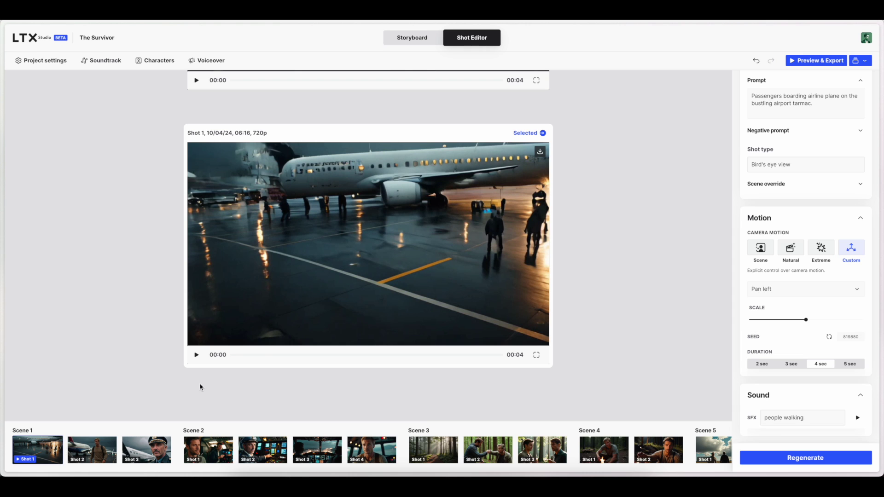
left_click(196, 355)
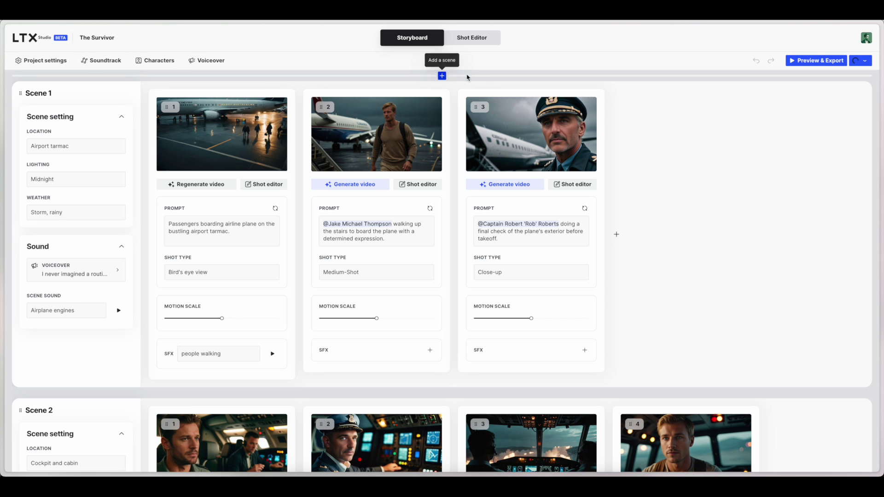
Look over the Project settings, Soundtrack options and Characters cast, then close the casting window.
left_click(41, 61)
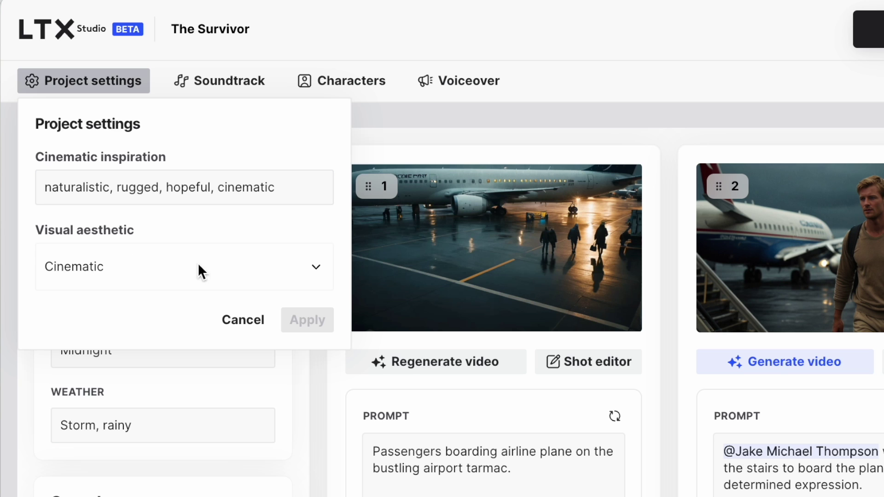
left_click(227, 90)
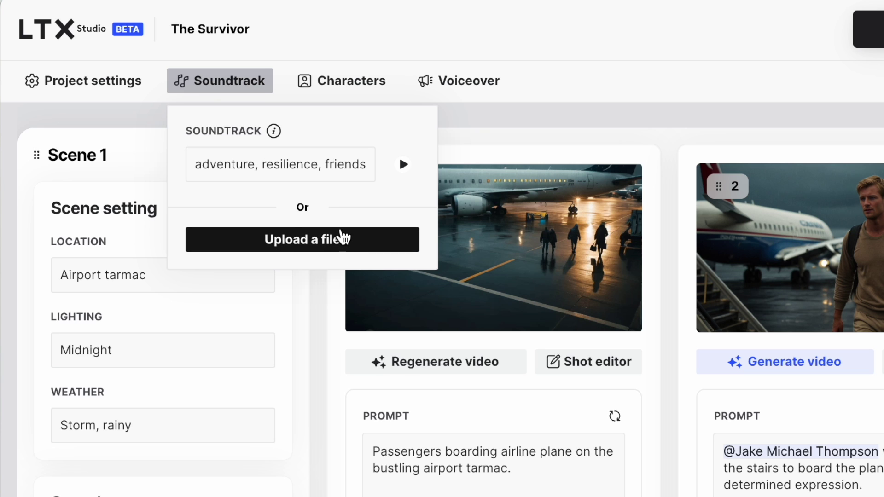
mouse_move(222, 155)
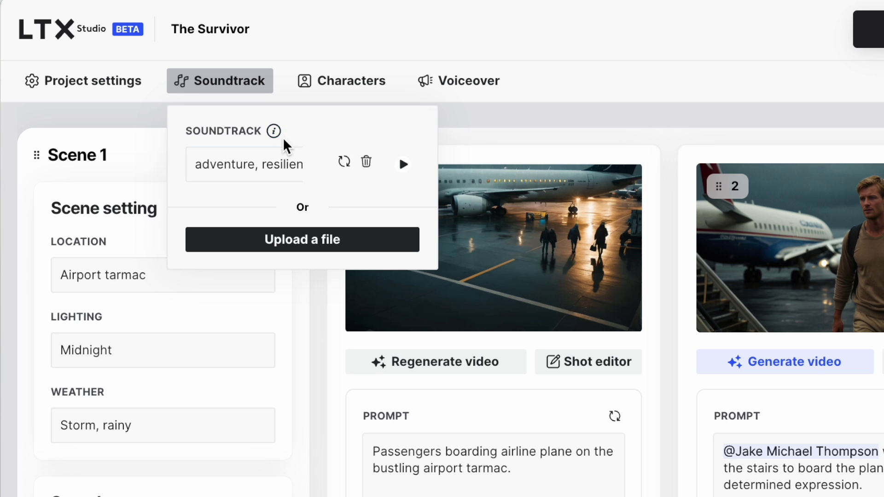
mouse_move(273, 135)
left_click(355, 82)
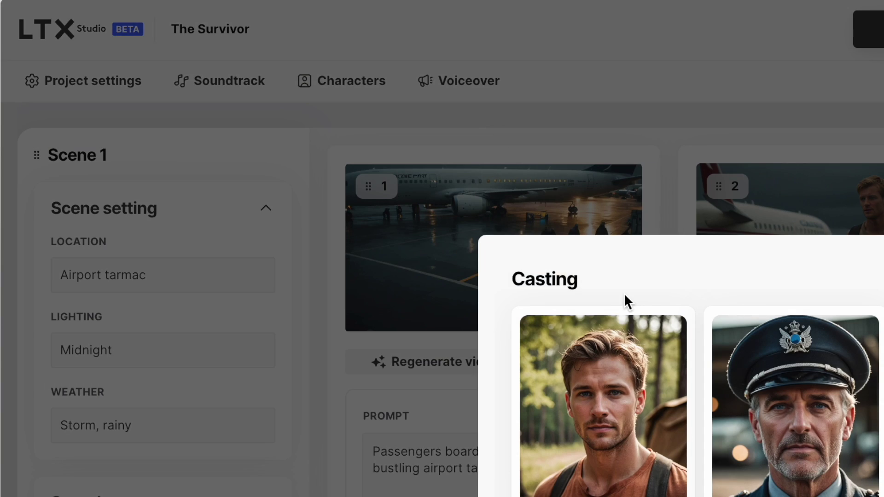
mouse_move(820, 354)
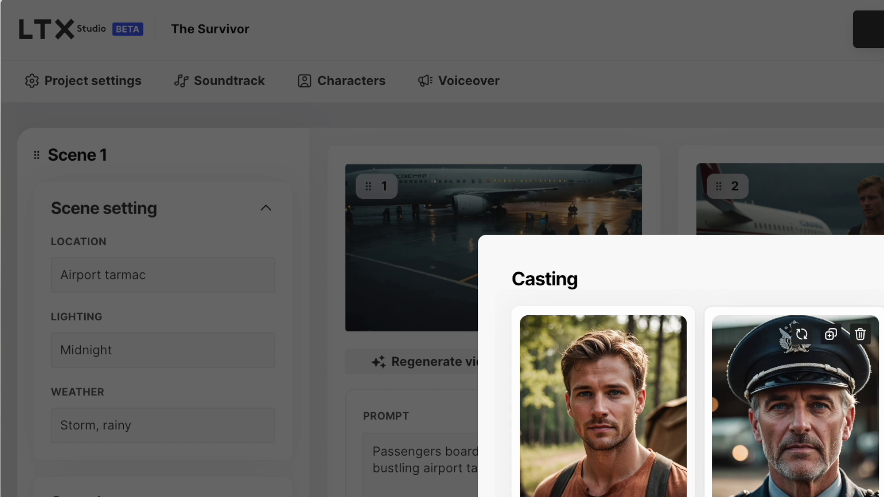
left_click(533, 132)
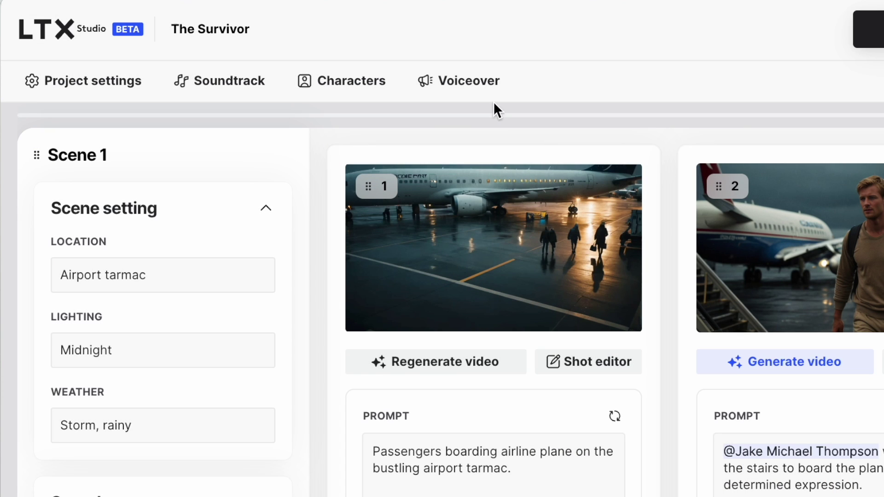
Switch the Voiceover to Narrator and browse the narrator voice list.
left_click(501, 88)
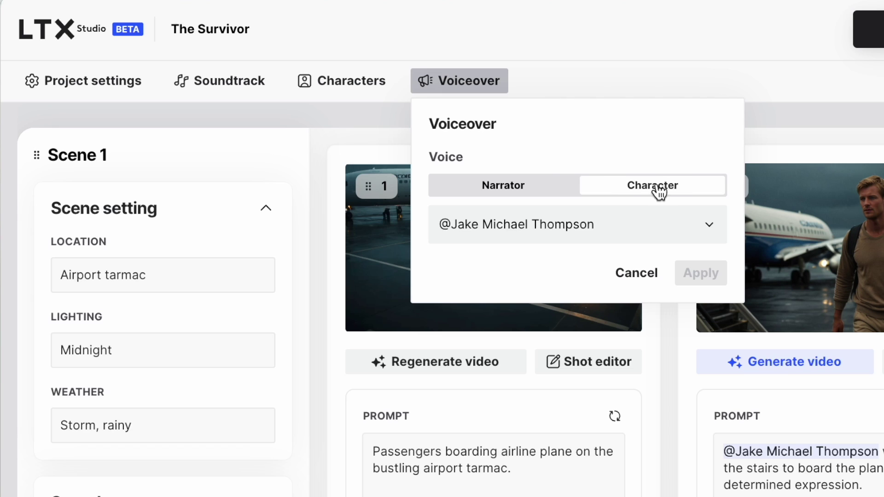
left_click(552, 190)
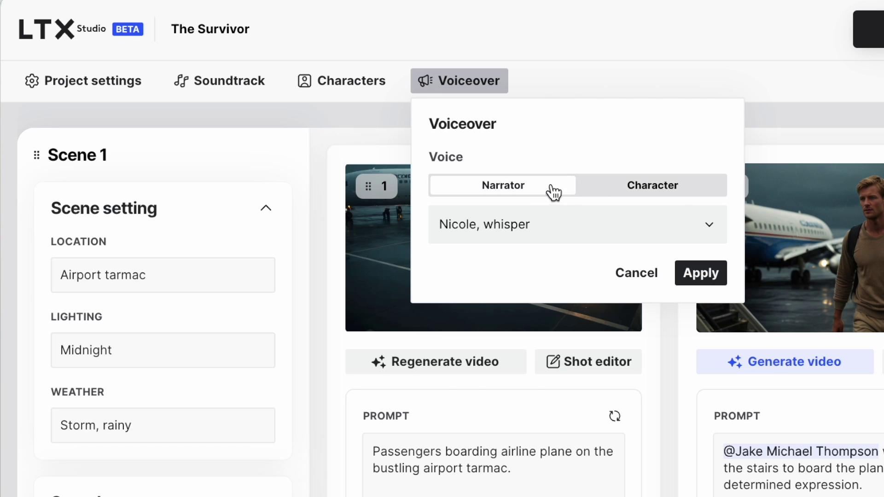
left_click(672, 225)
scroll(684, 290, "down", 3)
scroll(685, 290, "down", 5)
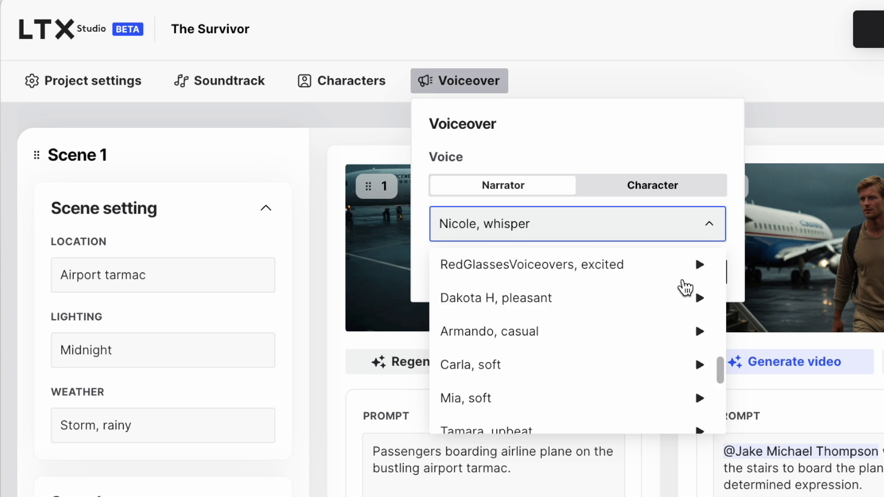
scroll(675, 307, "up", 3)
scroll(673, 302, "up", 4)
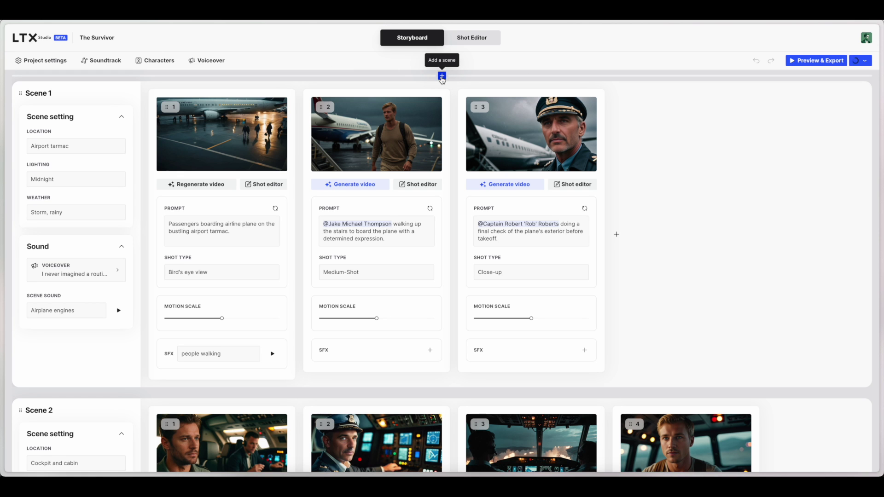
left_click(442, 76)
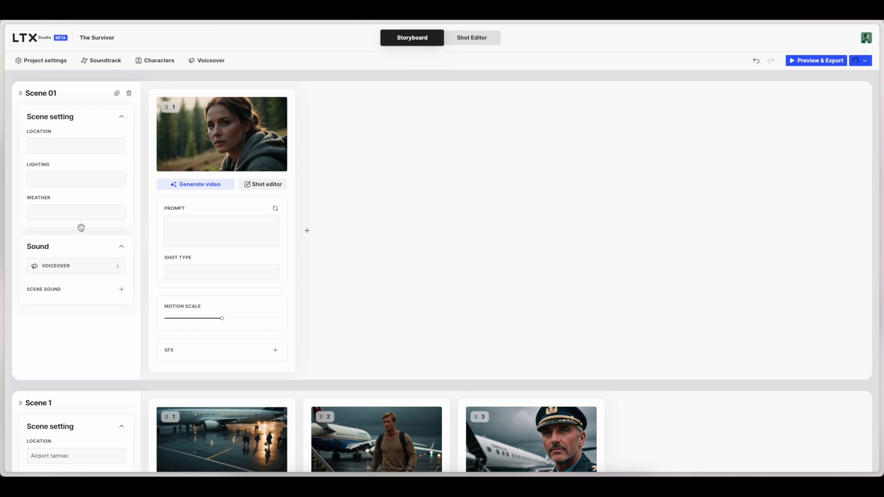
left_click(277, 106)
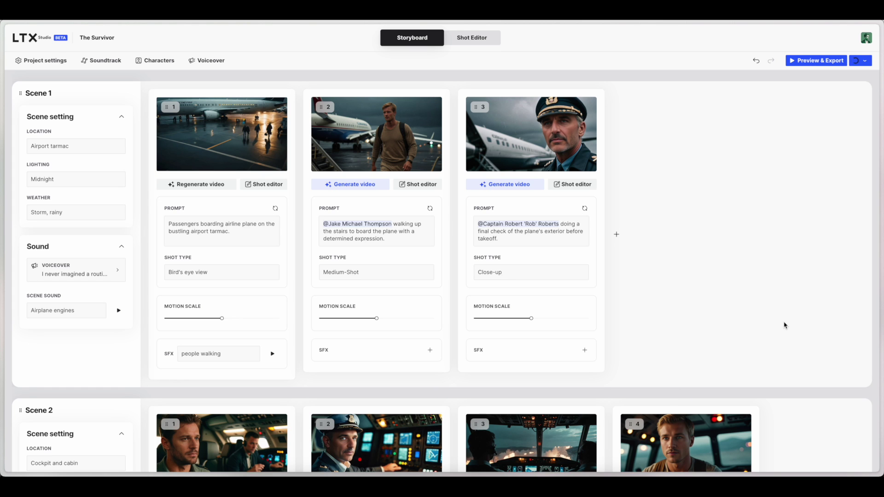
Scroll the storyboard down to Scene 7 and back up, then open Preview & Export.
scroll(782, 325, "down", 20)
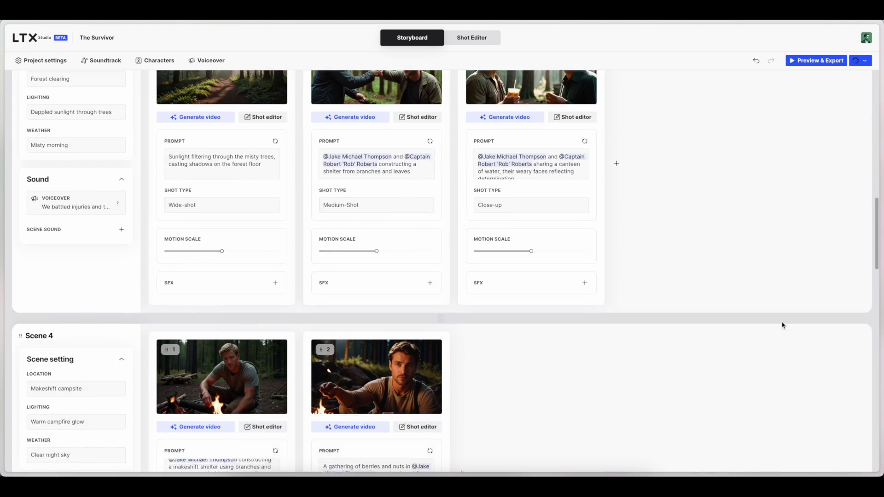
scroll(782, 325, "down", 15)
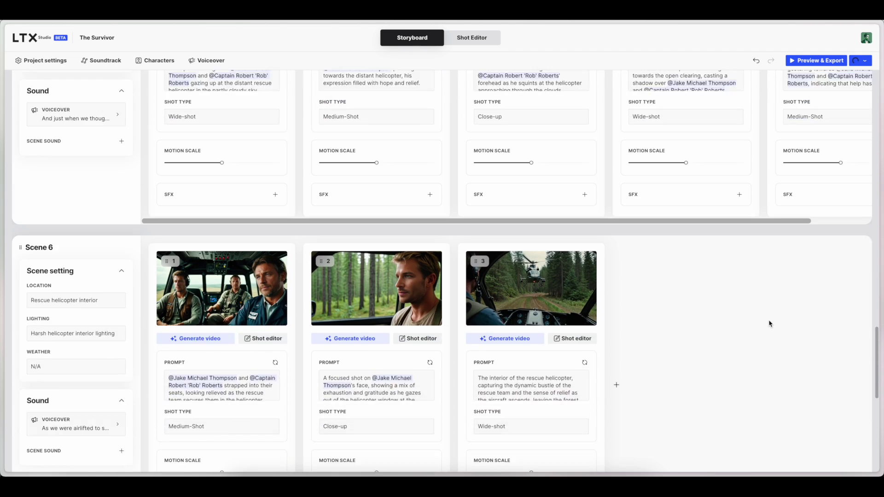
scroll(768, 323, "down", 10)
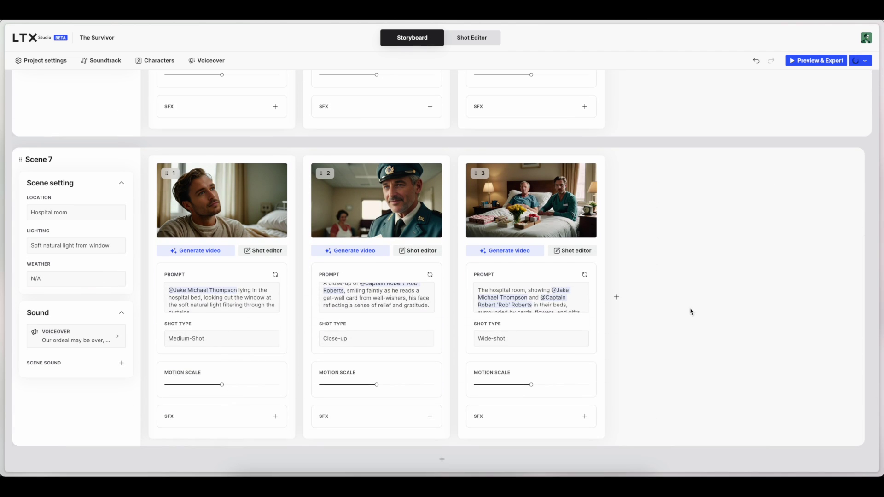
scroll(690, 311, "up", 20)
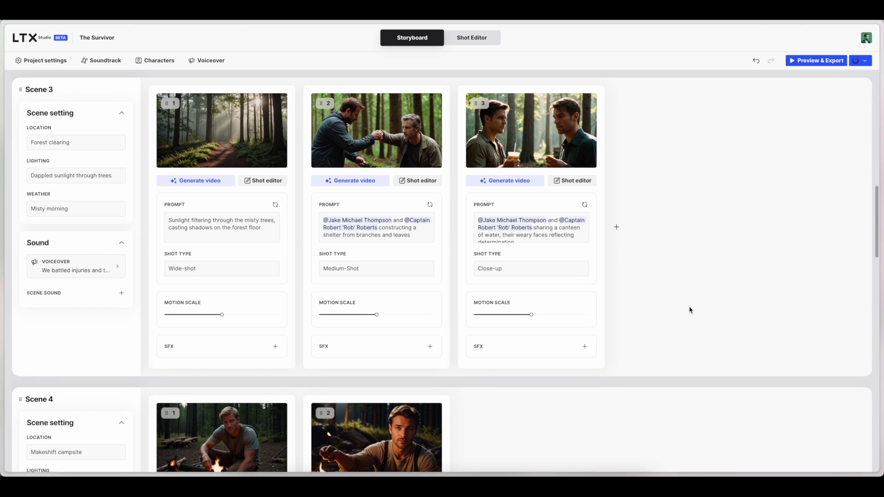
scroll(690, 310, "up", 10)
left_click(814, 60)
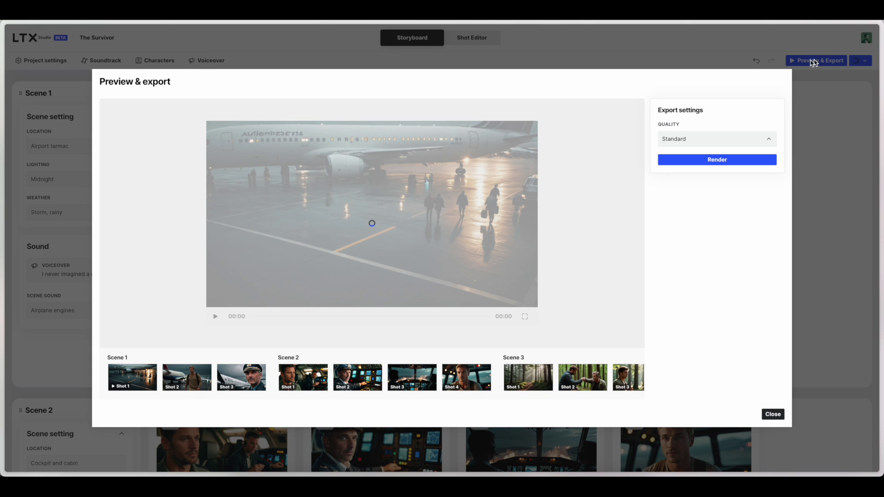
Keep the export Quality on Standard in the Export settings.
left_click(768, 139)
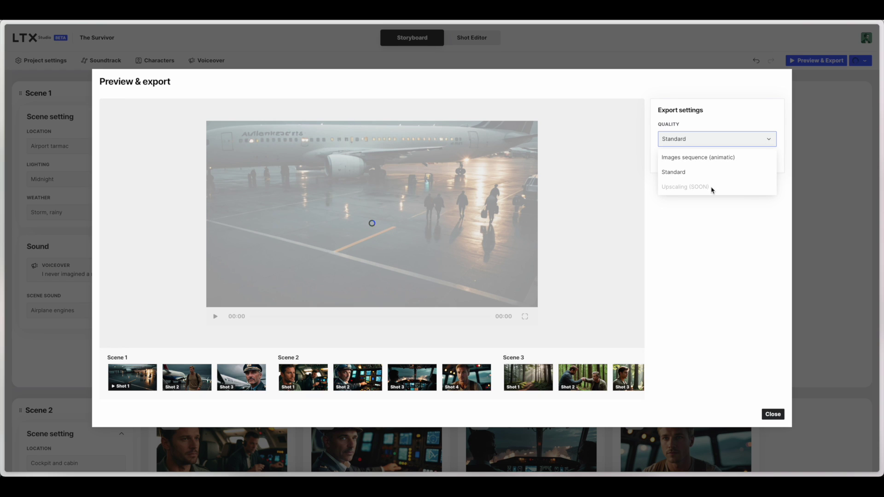
left_click(769, 122)
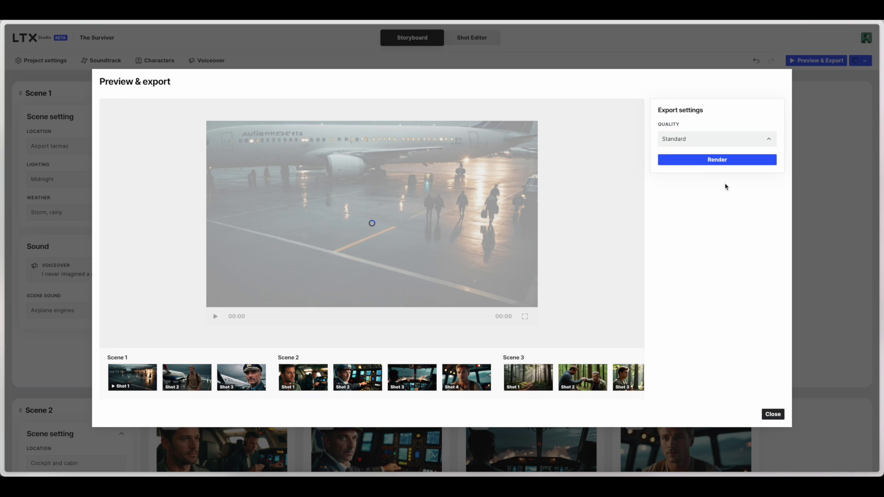